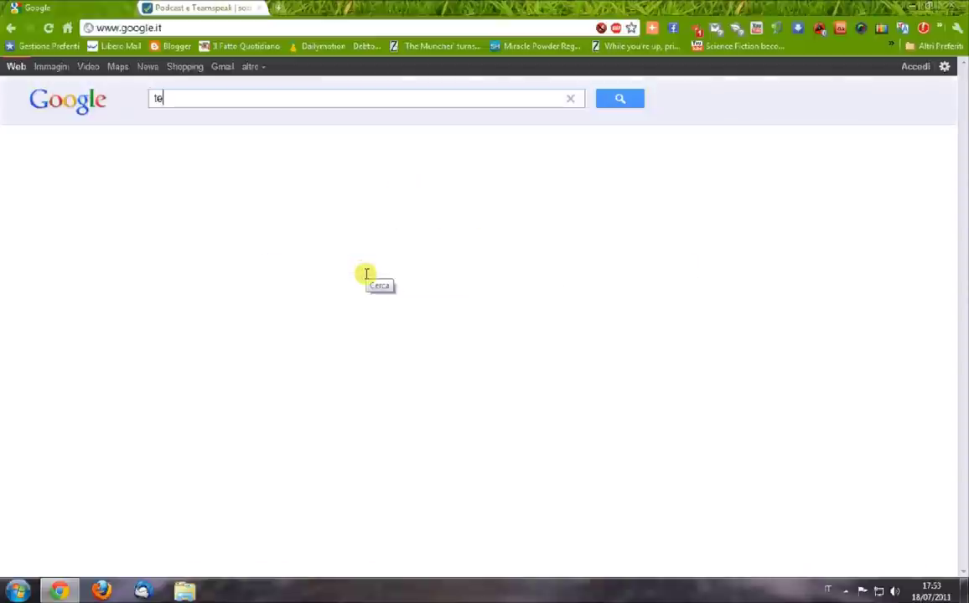
- Search Google for "teamspeak 3" and open the TeamSpeak 3 page on the official teamspeak.com site
{"action": "type", "text": "ms"}
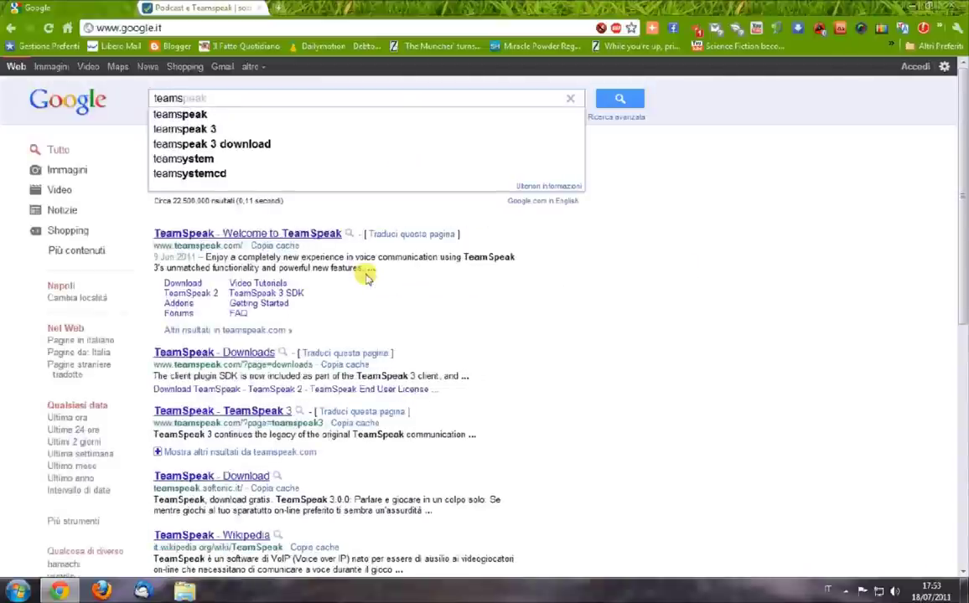
{"action": "key", "text": "Down"}
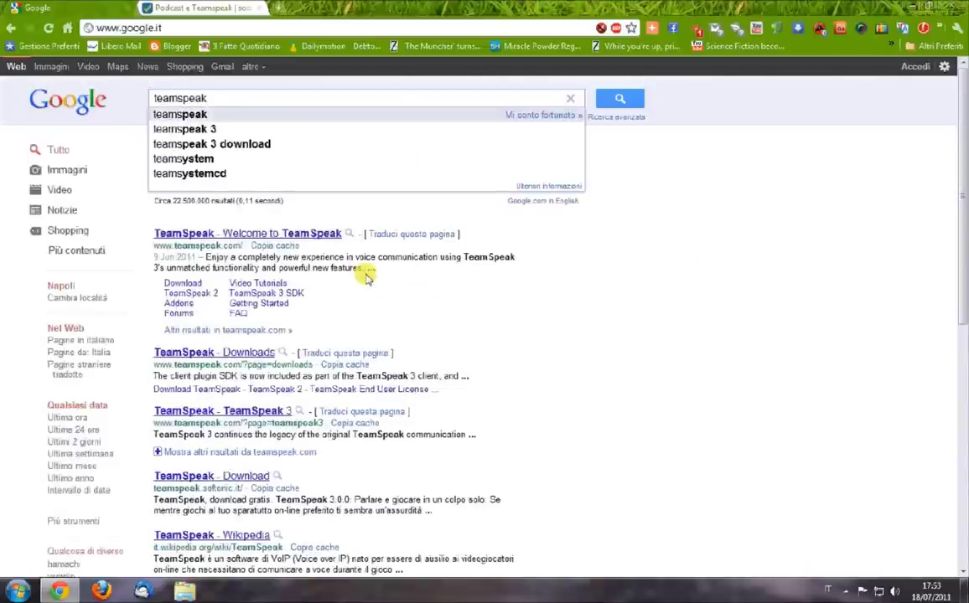
{"action": "key", "text": "Down"}
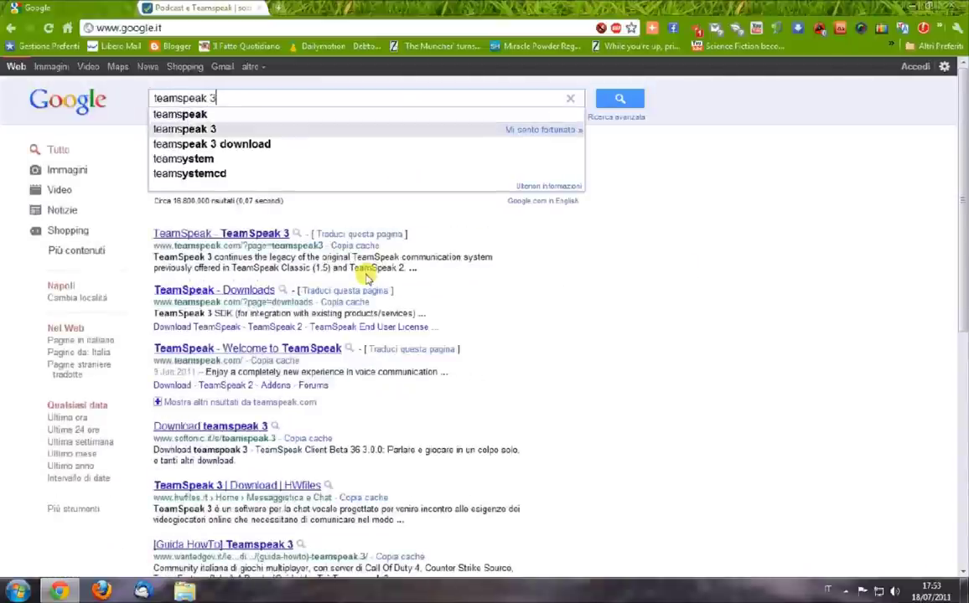
{"action": "key", "text": "Return"}
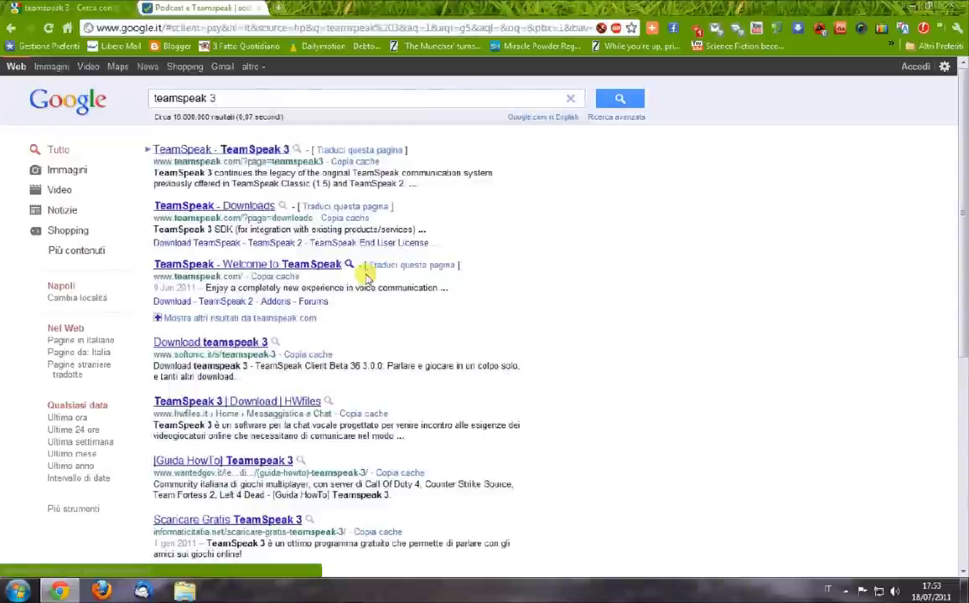
{"action": "left_click", "coordinate": [226, 148]}
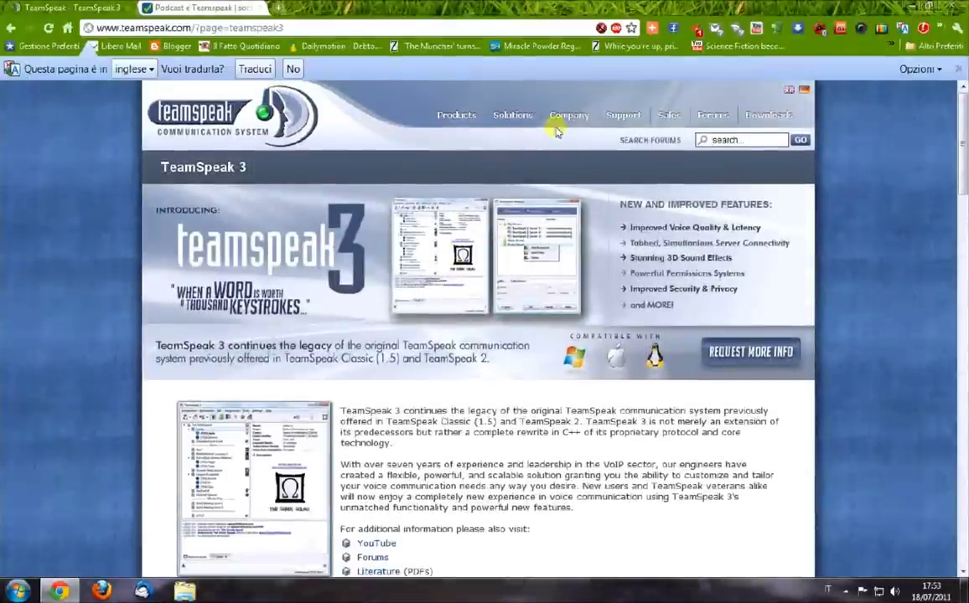
- Open the TeamSpeak 3 downloads page and look through the packages offered for each operating system
{"action": "mouse_move", "coordinate": [768, 117]}
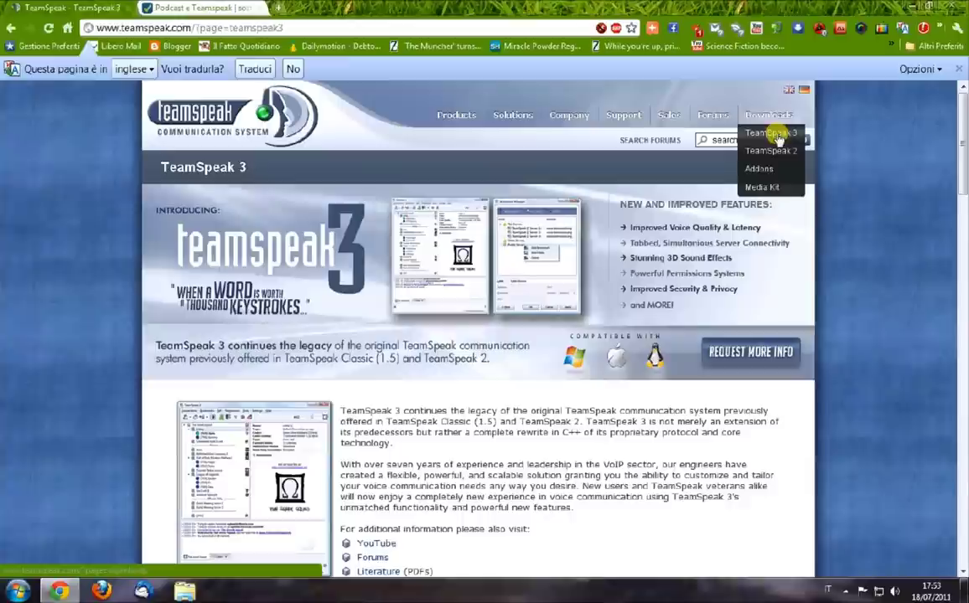
{"action": "left_click", "coordinate": [776, 137]}
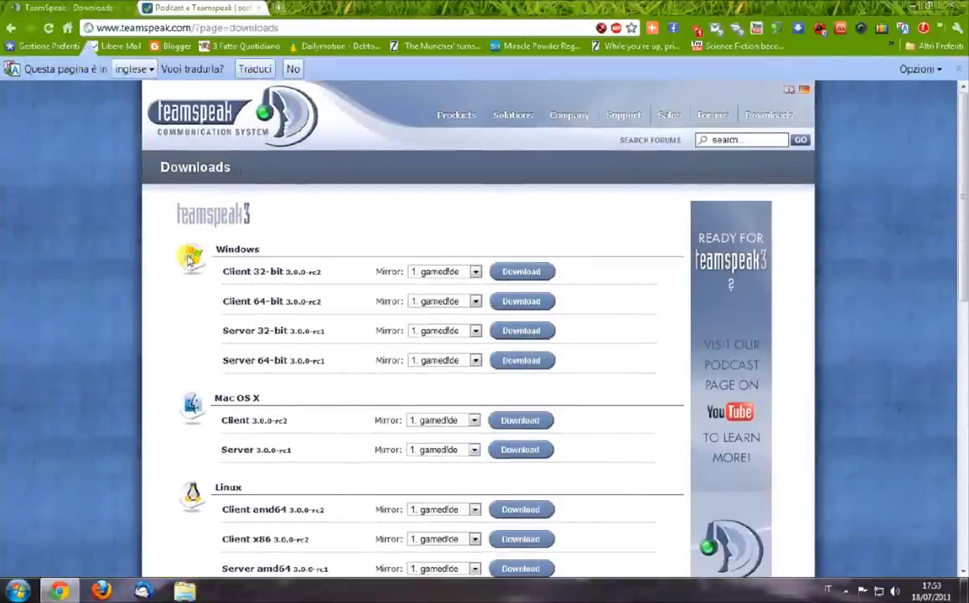
{"action": "scroll", "coordinate": [172, 360], "scroll_direction": "down", "scroll_amount": 3}
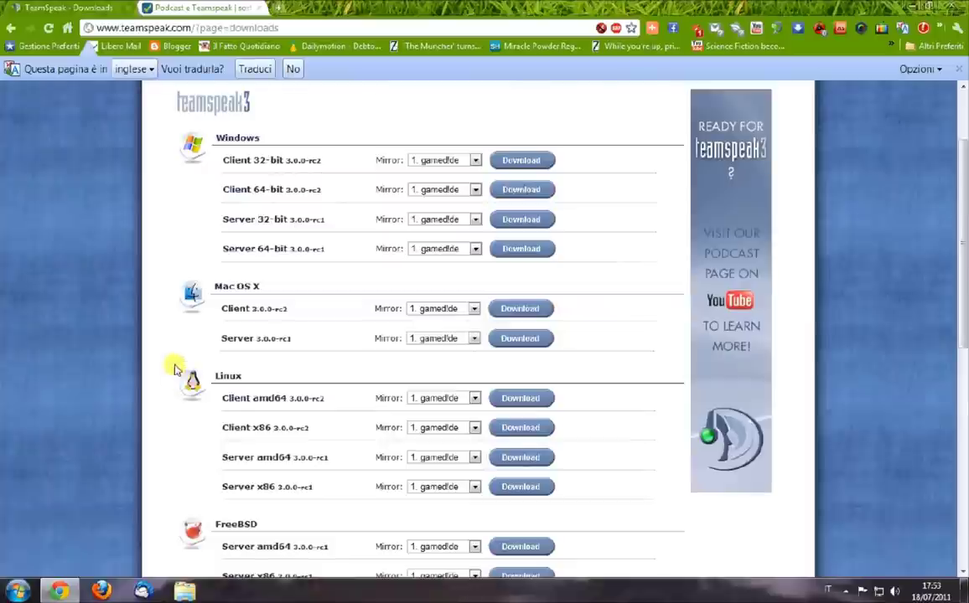
{"action": "scroll", "coordinate": [180, 378], "scroll_direction": "down", "scroll_amount": 3}
{"action": "scroll", "coordinate": [185, 383], "scroll_direction": "down", "scroll_amount": 2}
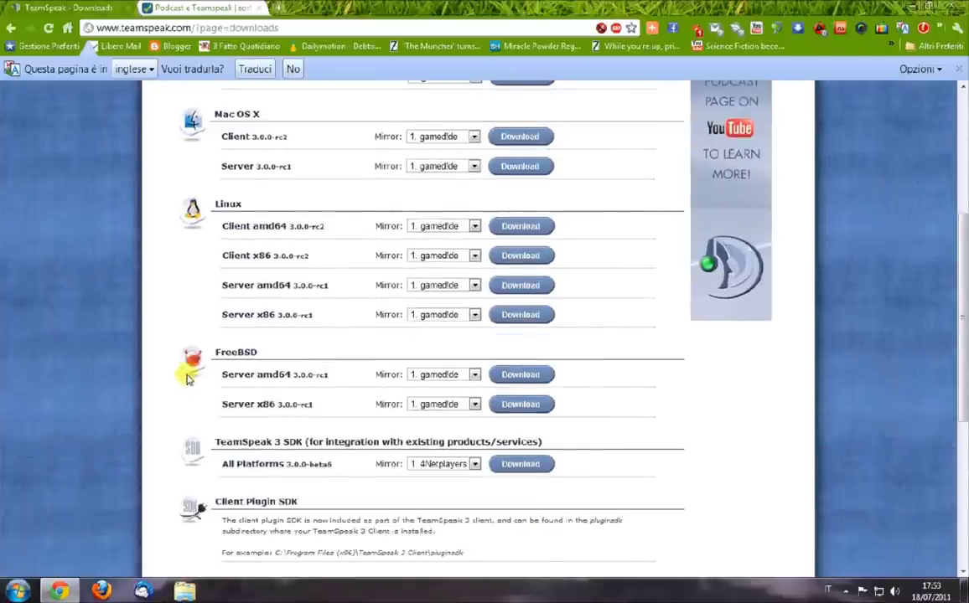
{"action": "scroll", "coordinate": [174, 362], "scroll_direction": "up", "scroll_amount": 8}
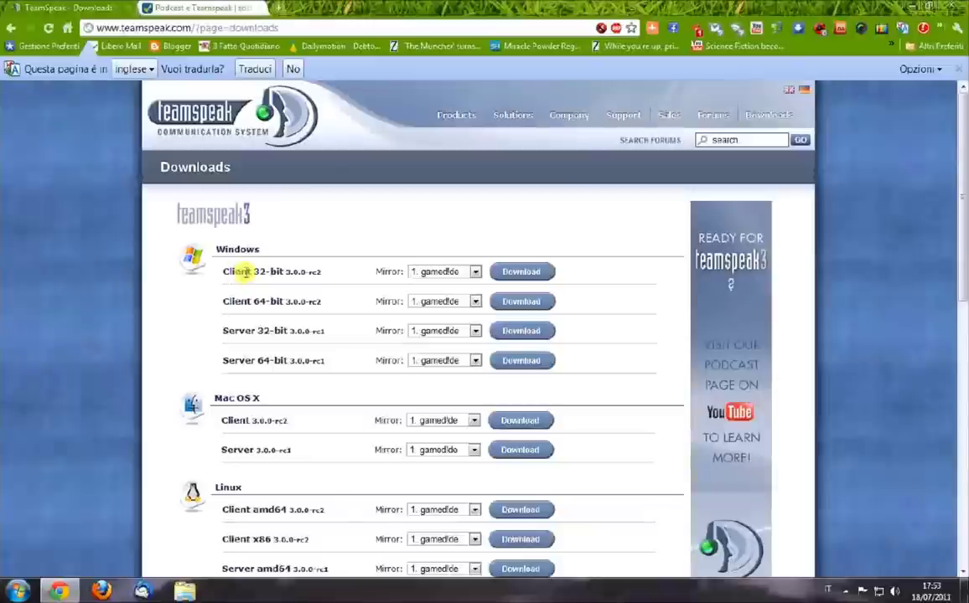
- Request the Windows Client 64-bit download and accept the TeamSpeak 3.x End User License Agreement at its end
{"action": "left_click_drag", "start_coordinate": [254, 272], "coordinate": [278, 300]}
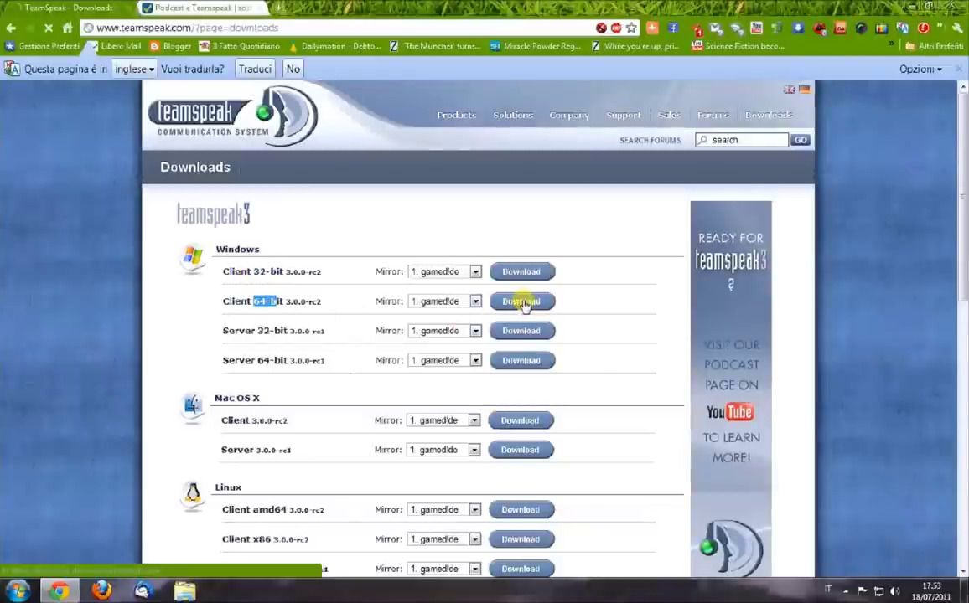
{"action": "left_click", "coordinate": [521, 302]}
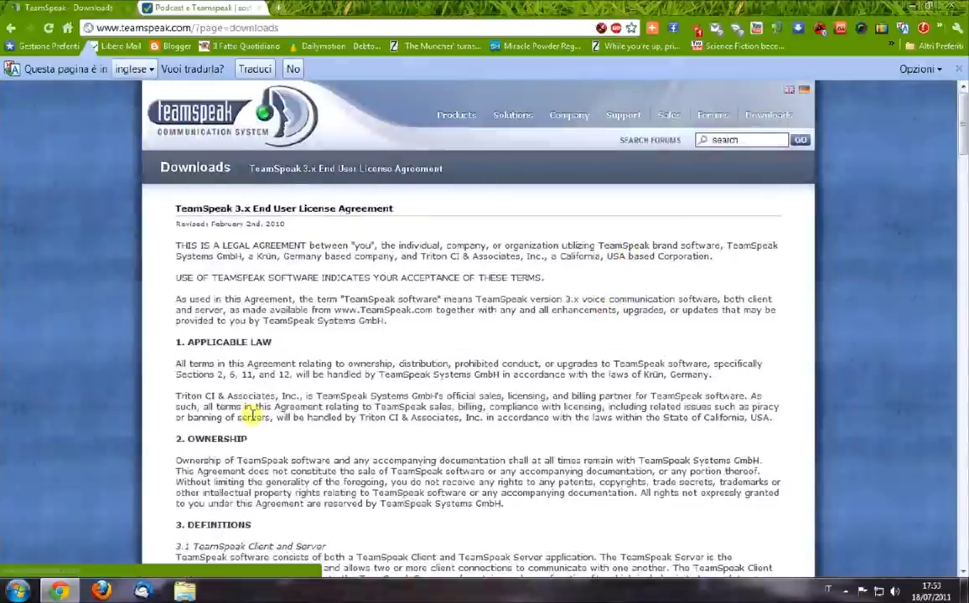
{"action": "scroll", "coordinate": [251, 415], "scroll_direction": "down", "scroll_amount": 3}
{"action": "scroll", "coordinate": [379, 325], "scroll_direction": "up", "scroll_amount": 3}
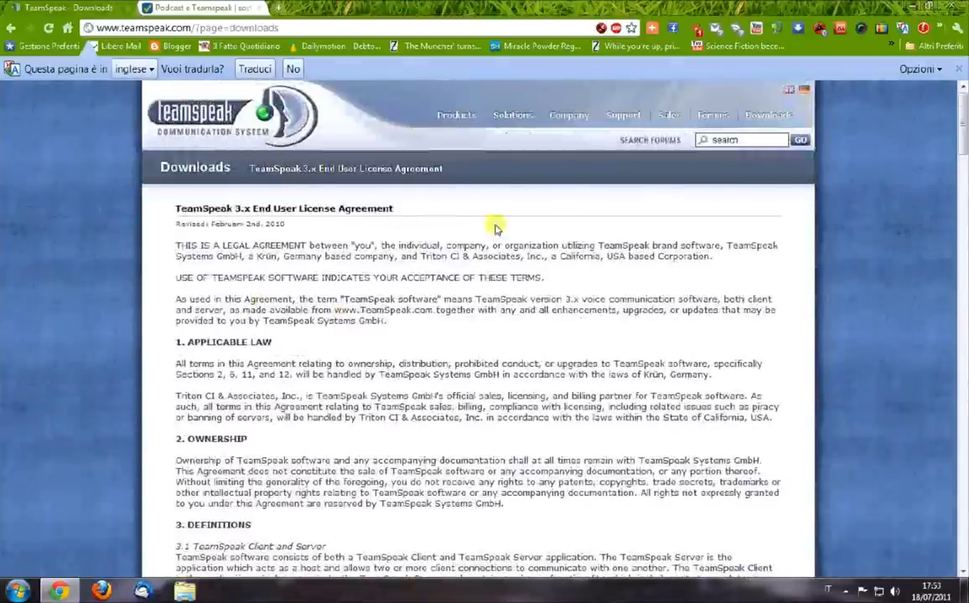
{"action": "scroll", "coordinate": [494, 228], "scroll_direction": "down", "scroll_amount": 20}
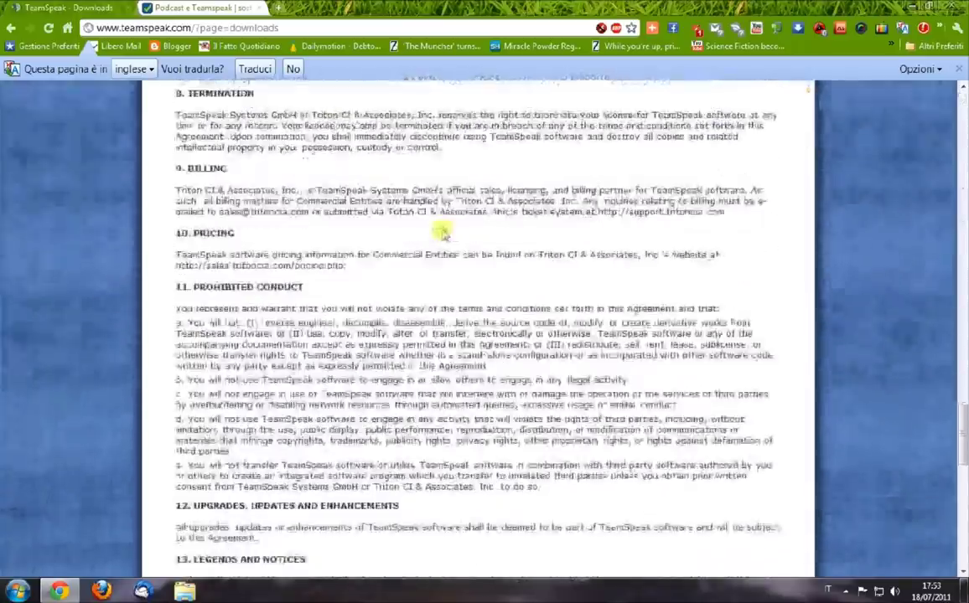
{"action": "scroll", "coordinate": [442, 233], "scroll_direction": "down", "scroll_amount": 10}
{"action": "left_click", "coordinate": [429, 339]}
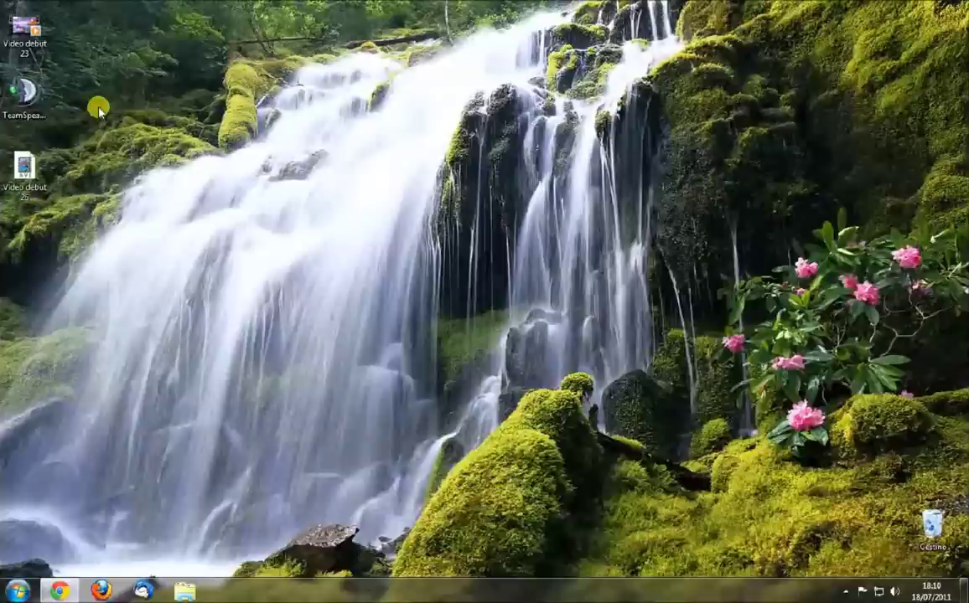
- Place the downloaded TeamSpeak 3 installer mid-desktop, run it as administrator and accept its license agreement
{"action": "left_click_drag", "start_coordinate": [25, 89], "coordinate": [486, 233]}
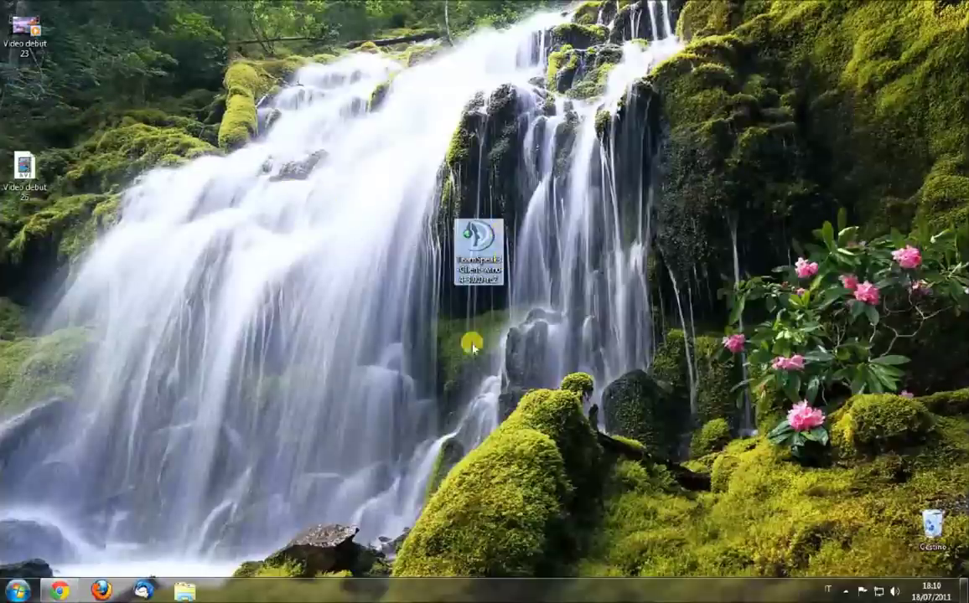
{"action": "right_click", "coordinate": [486, 237]}
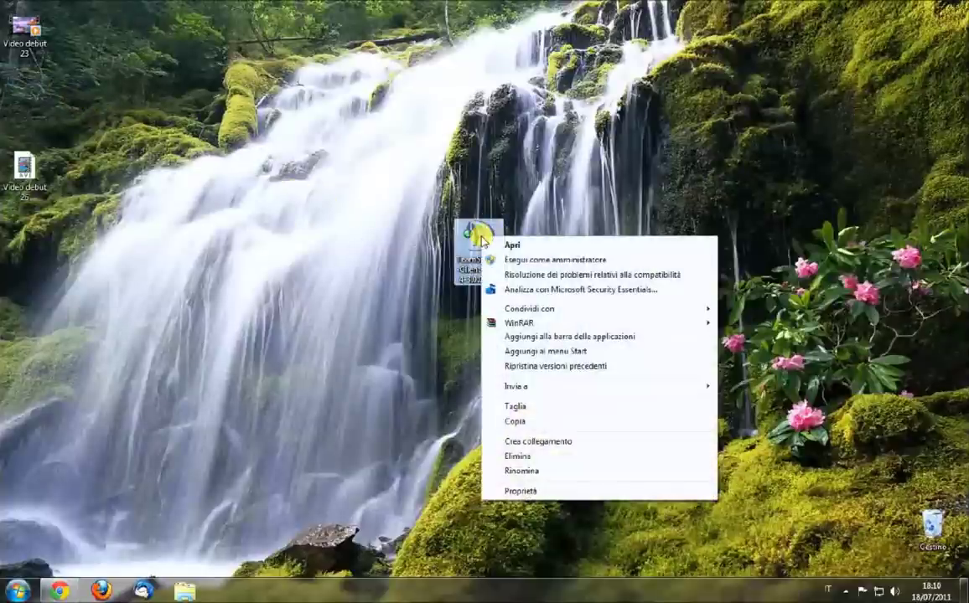
{"action": "left_click", "coordinate": [535, 262]}
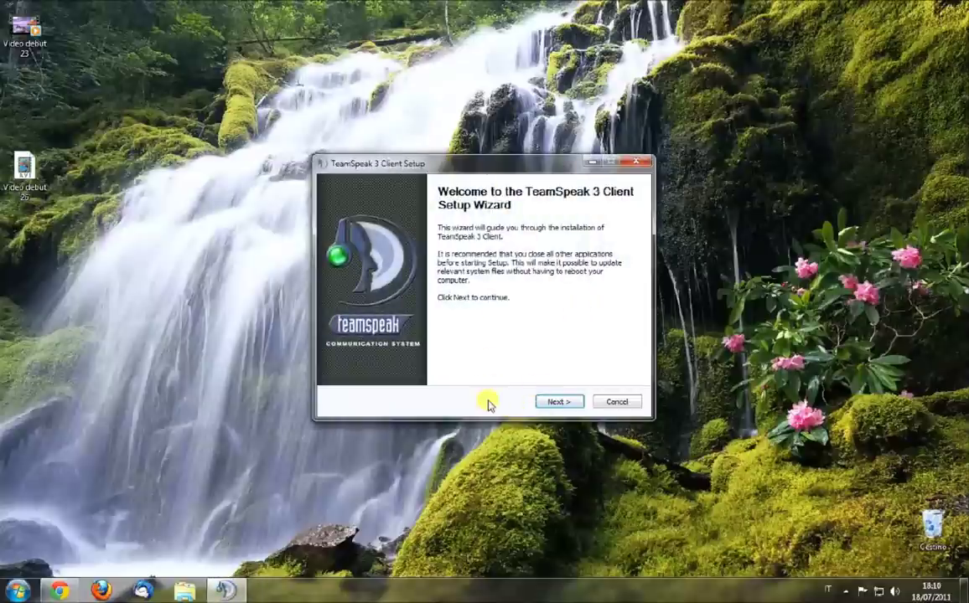
{"action": "left_click", "coordinate": [558, 403]}
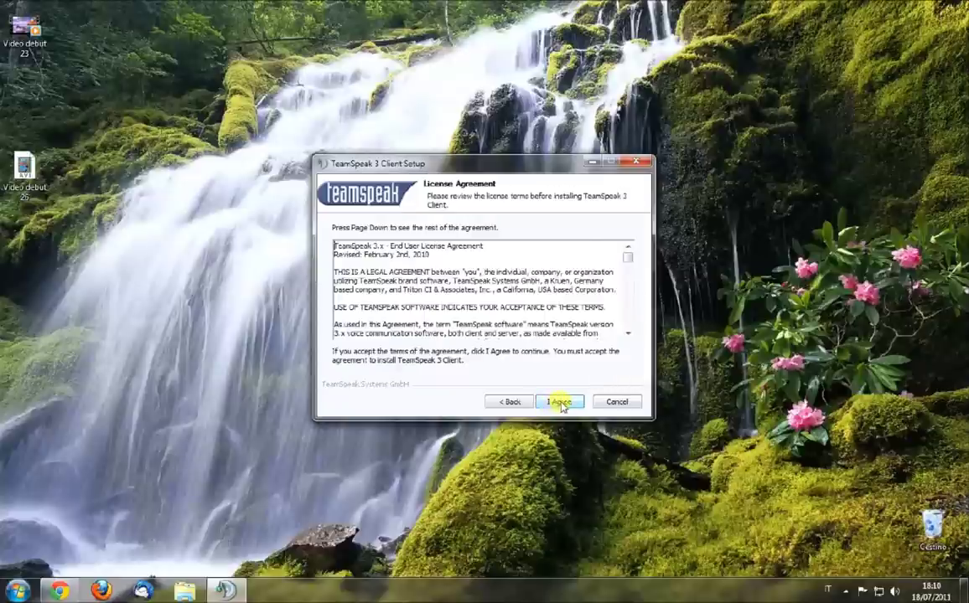
{"action": "left_click", "coordinate": [559, 403]}
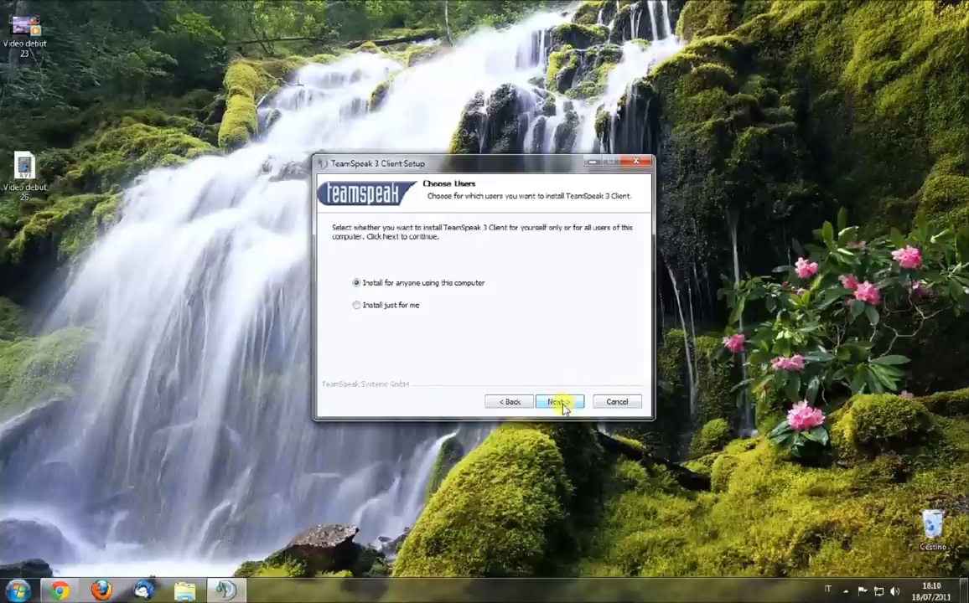
- Set the TeamSpeak 3 Client setup to install just for the current user and continue to the install location
{"action": "left_click", "coordinate": [372, 308]}
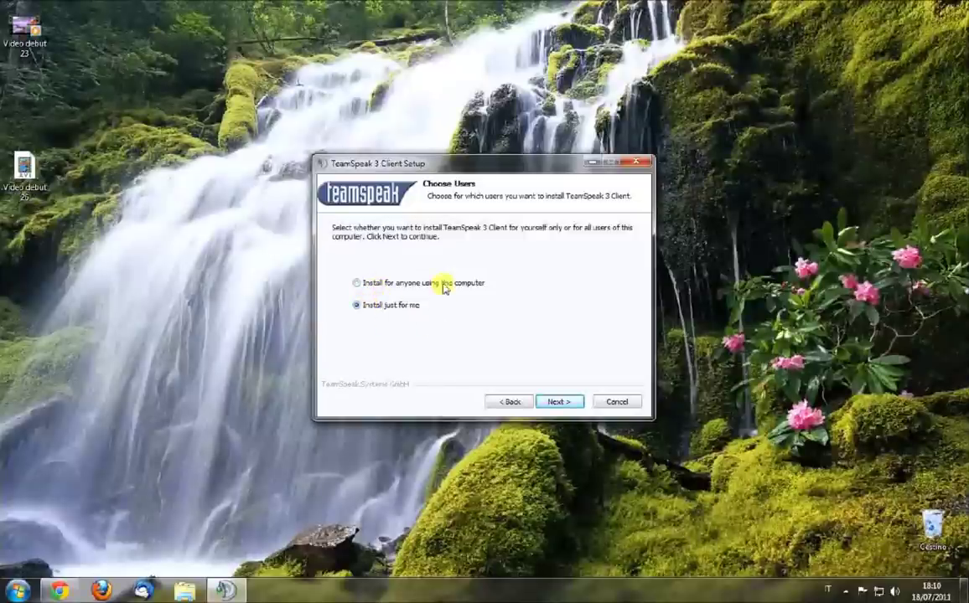
{"action": "left_click", "coordinate": [357, 282]}
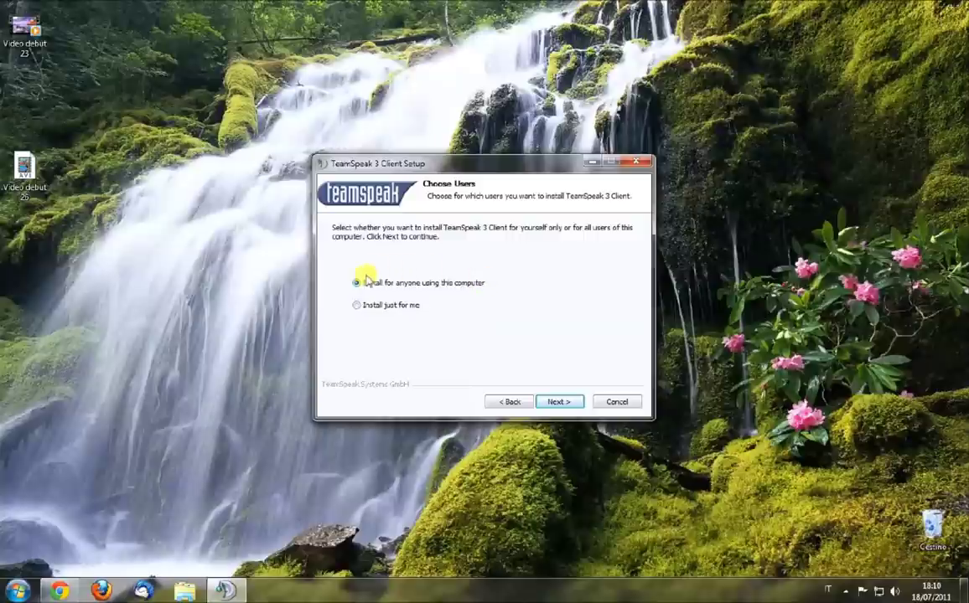
{"action": "left_click", "coordinate": [389, 306]}
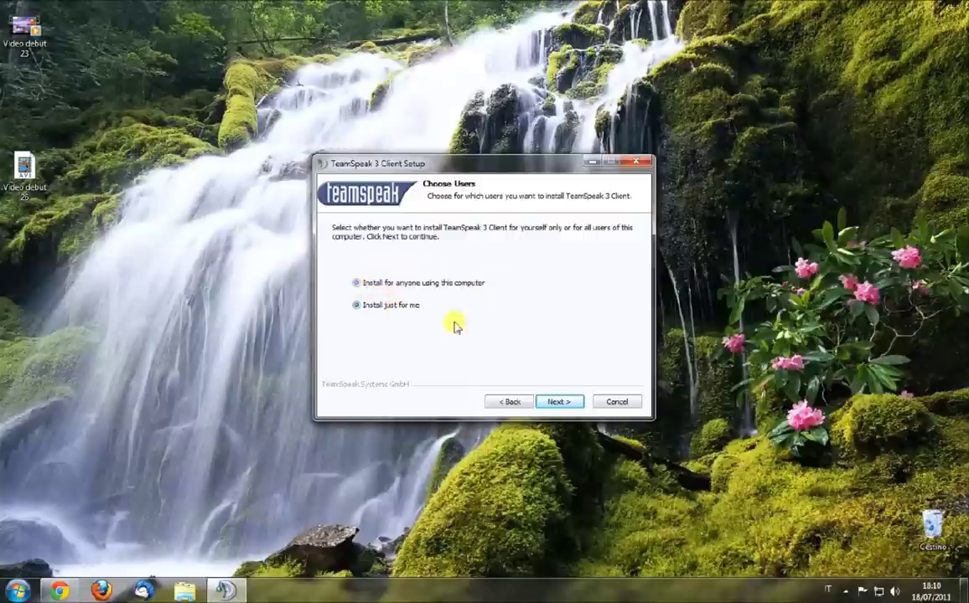
{"action": "left_click", "coordinate": [558, 402]}
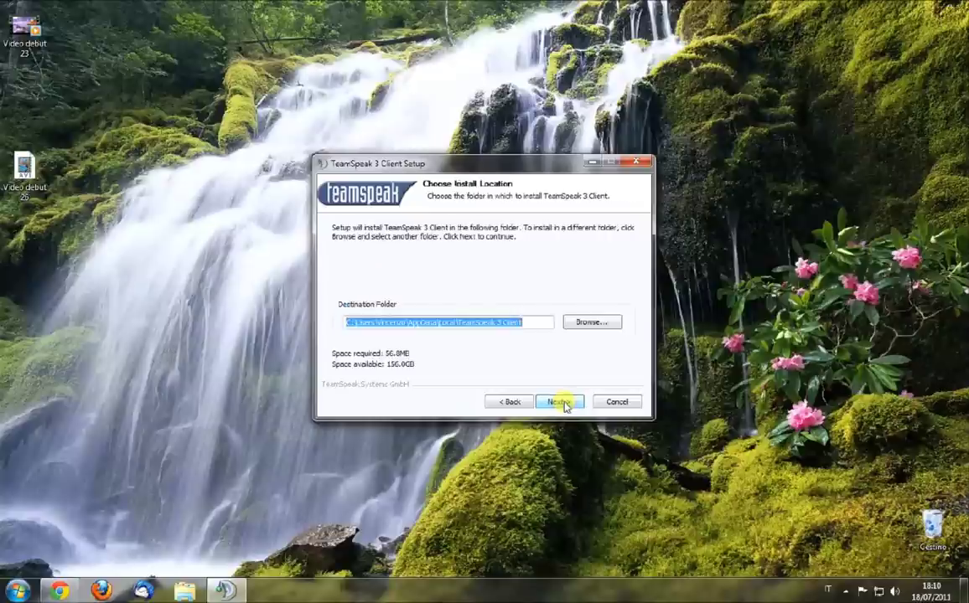
- Install TeamSpeak 3 Client with the default folders and the configuration saved in user own files, and close the installer
{"action": "left_click", "coordinate": [559, 402]}
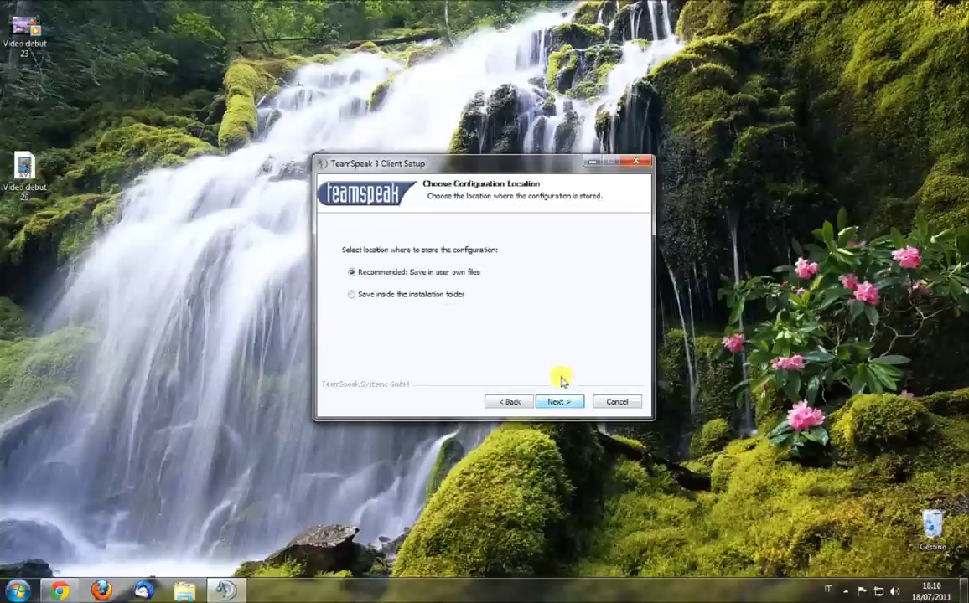
{"action": "left_click", "coordinate": [564, 403]}
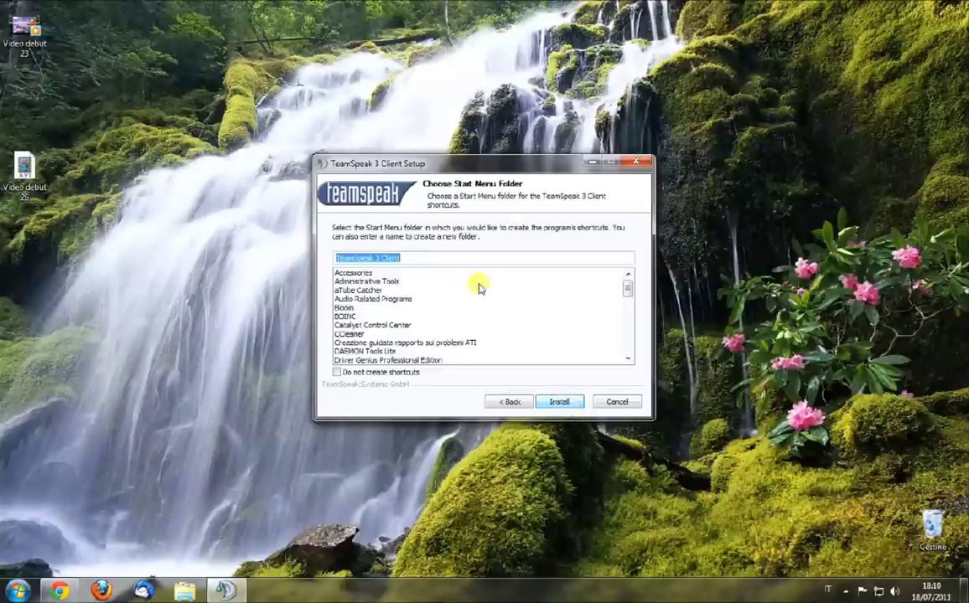
{"action": "left_click", "coordinate": [566, 402]}
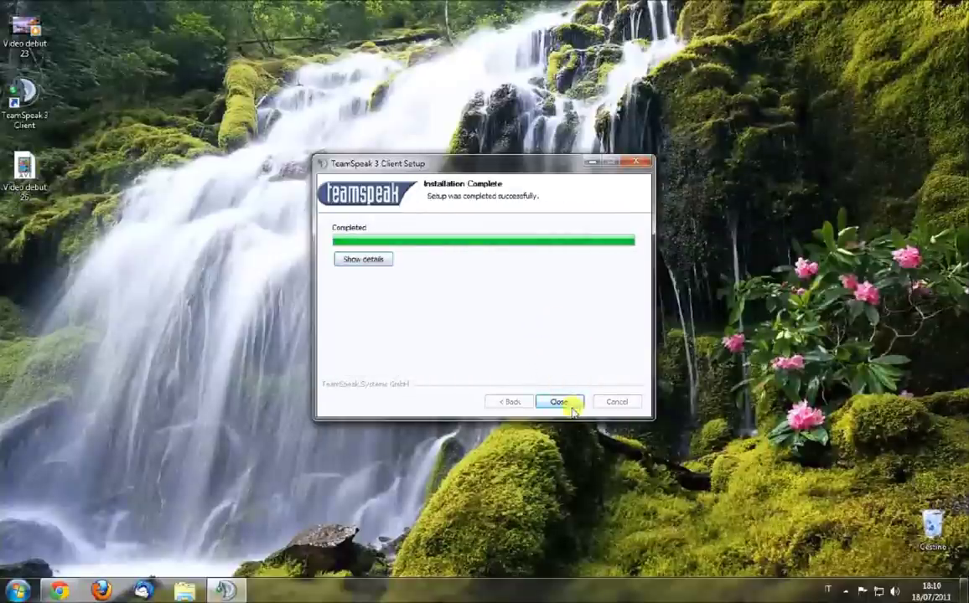
{"action": "left_click", "coordinate": [561, 402]}
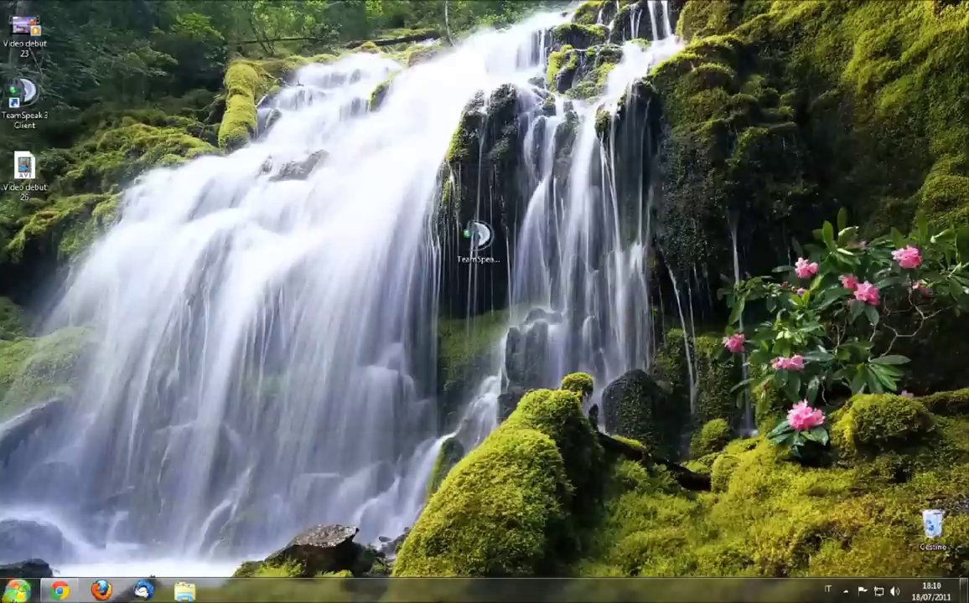
- Launch TeamSpeak 3 Client, open its Setup Wizard and move the wizard window higher on the screen
{"action": "key", "text": "super"}
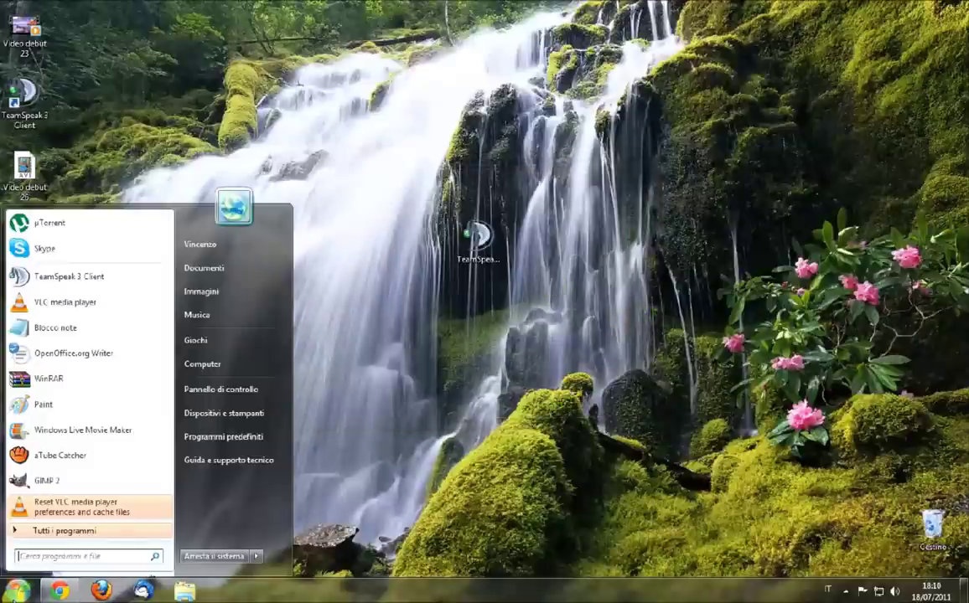
{"action": "left_click", "coordinate": [77, 278]}
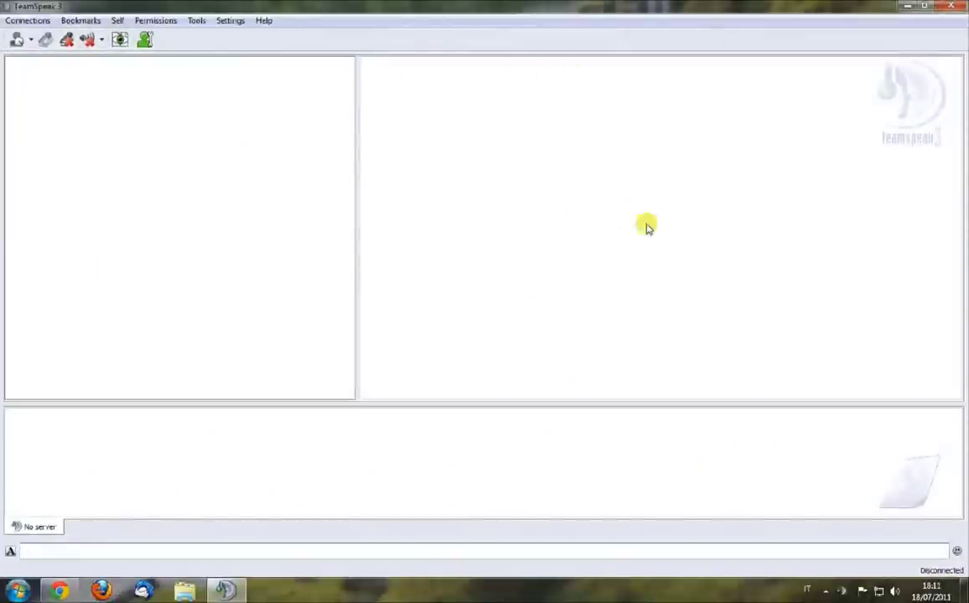
{"action": "left_click", "coordinate": [231, 24]}
{"action": "left_click", "coordinate": [250, 36]}
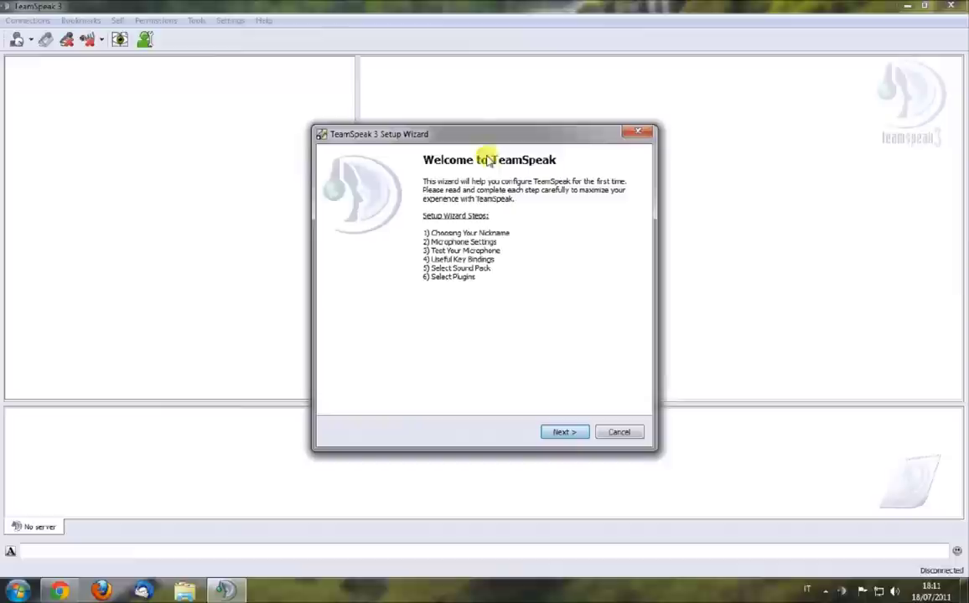
{"action": "left_click_drag", "start_coordinate": [503, 134], "coordinate": [501, 69]}
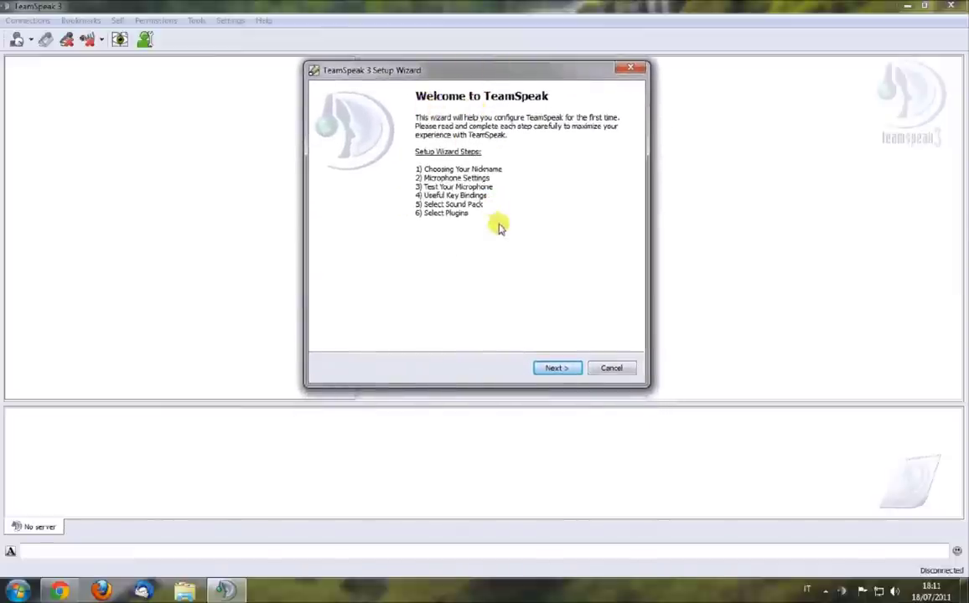
- Advance the Setup Wizard to the nickname page and highlight the name part, followed by the location part of the nickname
{"action": "left_click", "coordinate": [556, 369]}
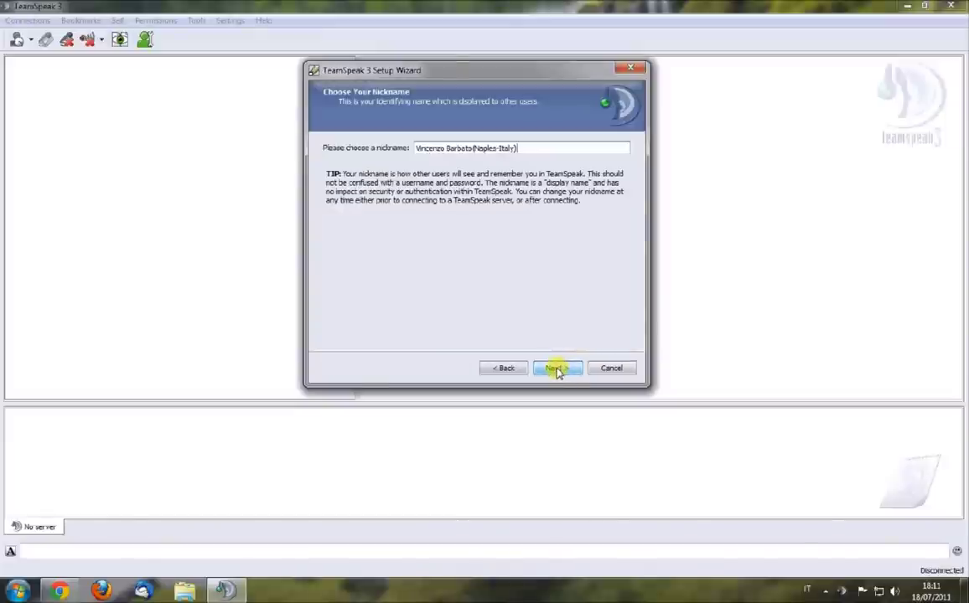
{"action": "left_click", "coordinate": [414, 148]}
{"action": "left_click_drag", "start_coordinate": [415, 149], "coordinate": [471, 151]}
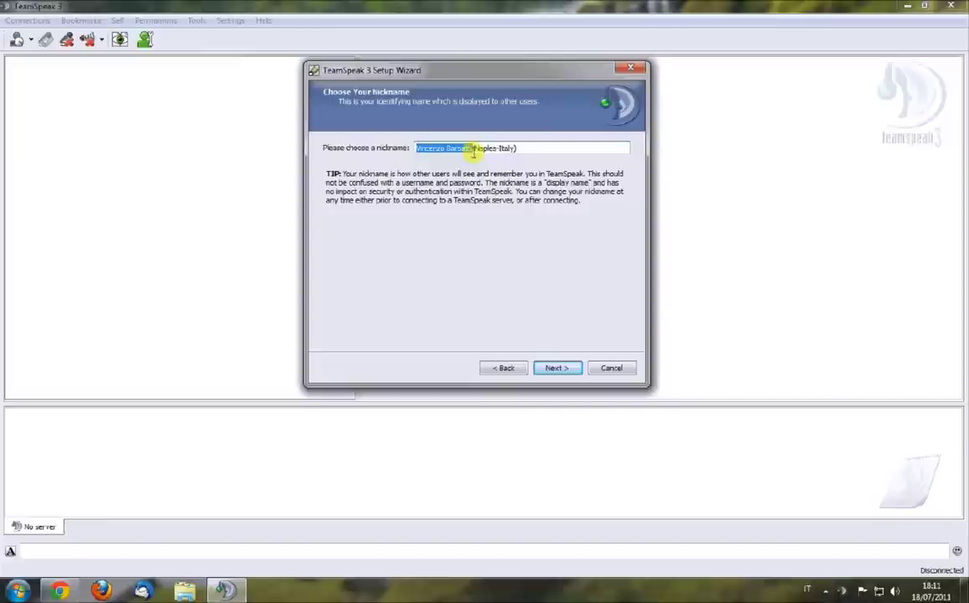
{"action": "left_click_drag", "start_coordinate": [475, 148], "coordinate": [521, 148]}
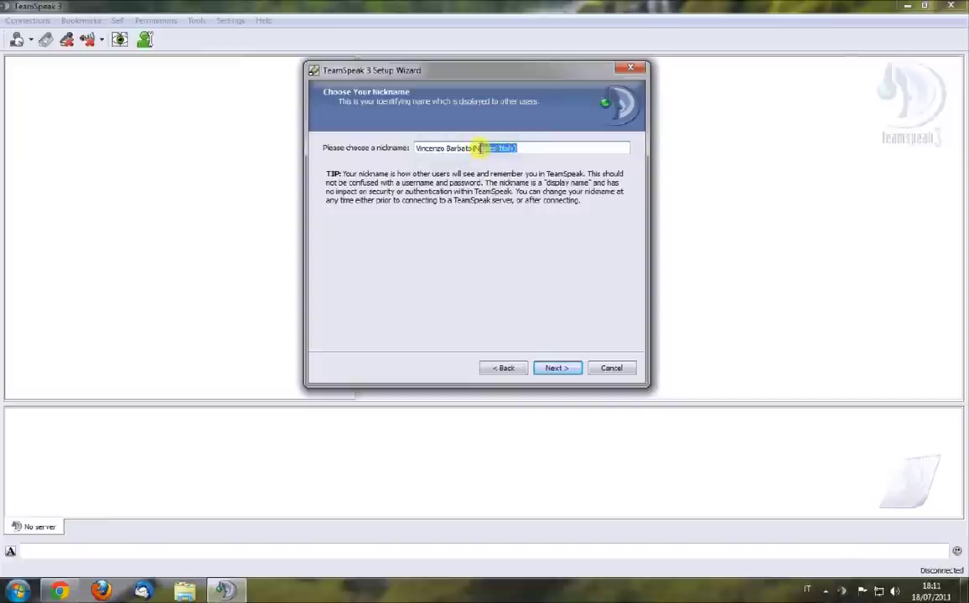
- Accept the nickname, assign ALT GR as the Push-To-Talk hotkey and continue past the microphone test without running it
{"action": "left_click", "coordinate": [558, 369]}
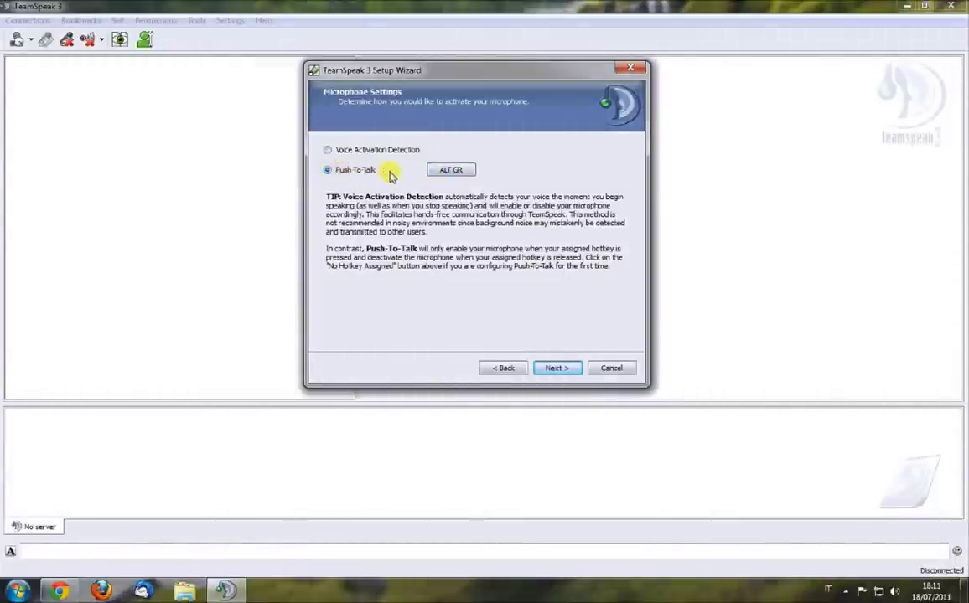
{"action": "left_click", "coordinate": [457, 171]}
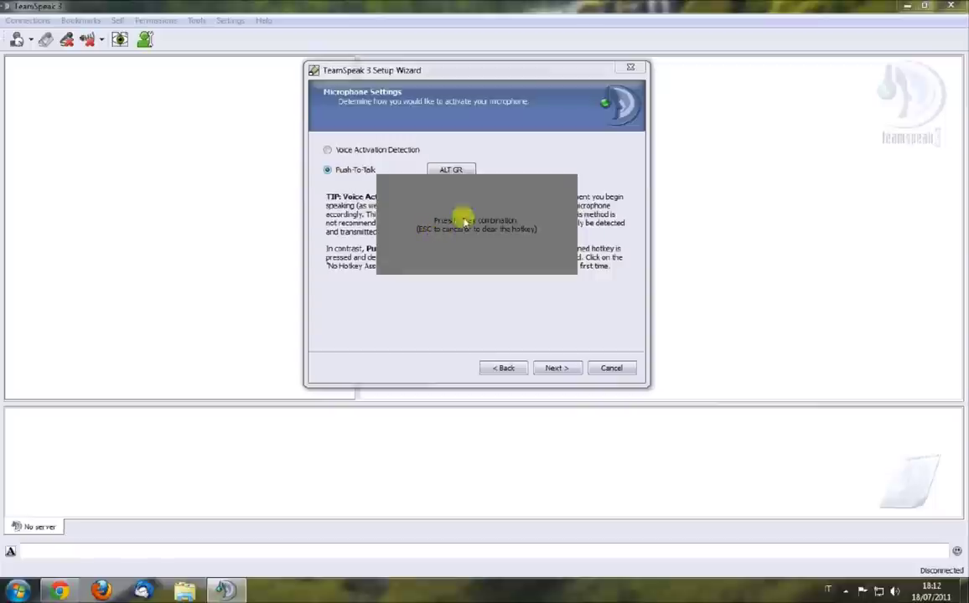
{"action": "key", "text": "ISO_Level3_Shift"}
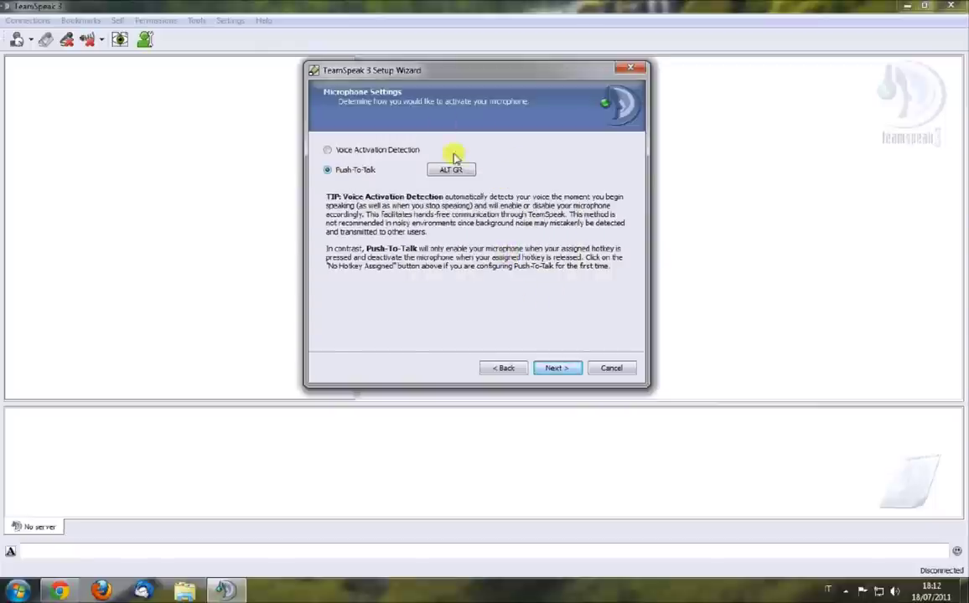
{"action": "left_click", "coordinate": [559, 369]}
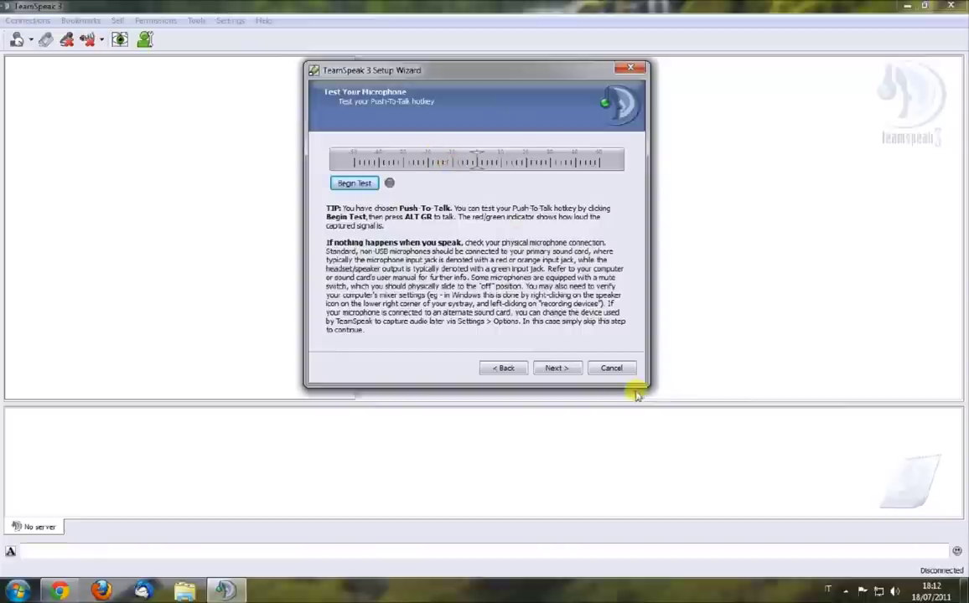
{"action": "left_click", "coordinate": [560, 369]}
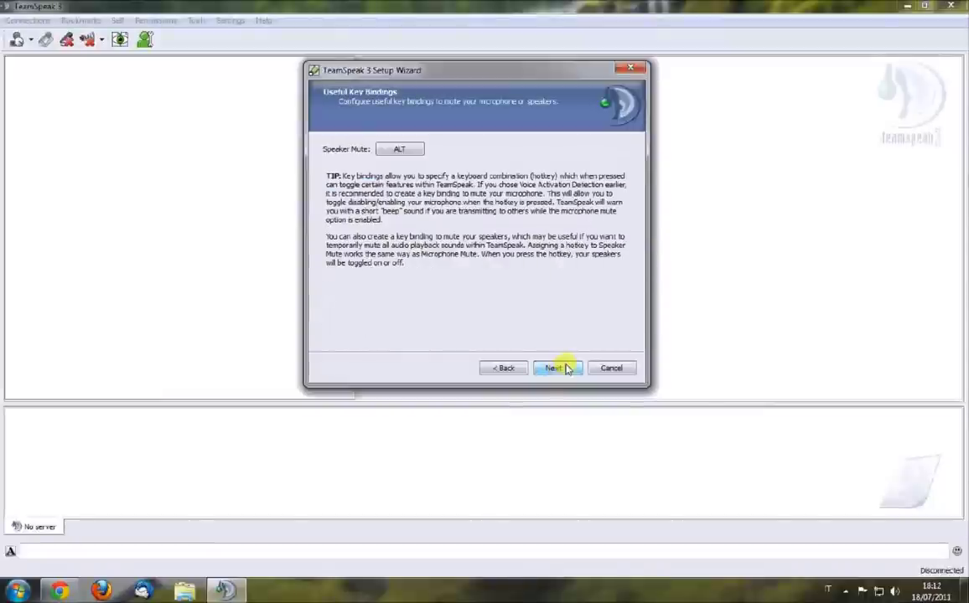
- Assign ALT as the Speaker Mute hotkey, accept the overlapping key binding and continue to the sound pack selection
{"action": "left_click", "coordinate": [410, 148]}
{"action": "key", "text": "alt"}
{"action": "left_click", "coordinate": [400, 150]}
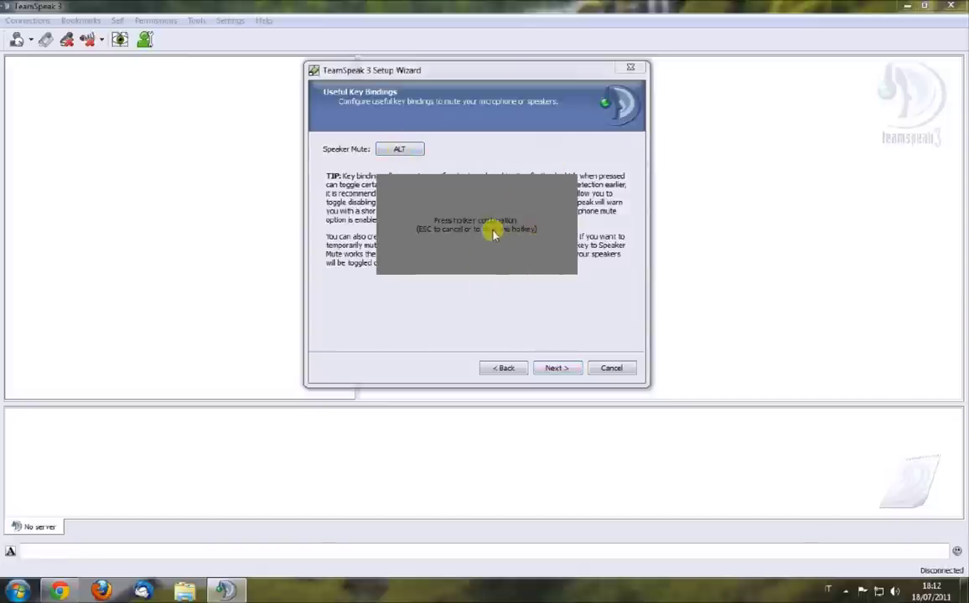
{"action": "key", "text": "alt"}
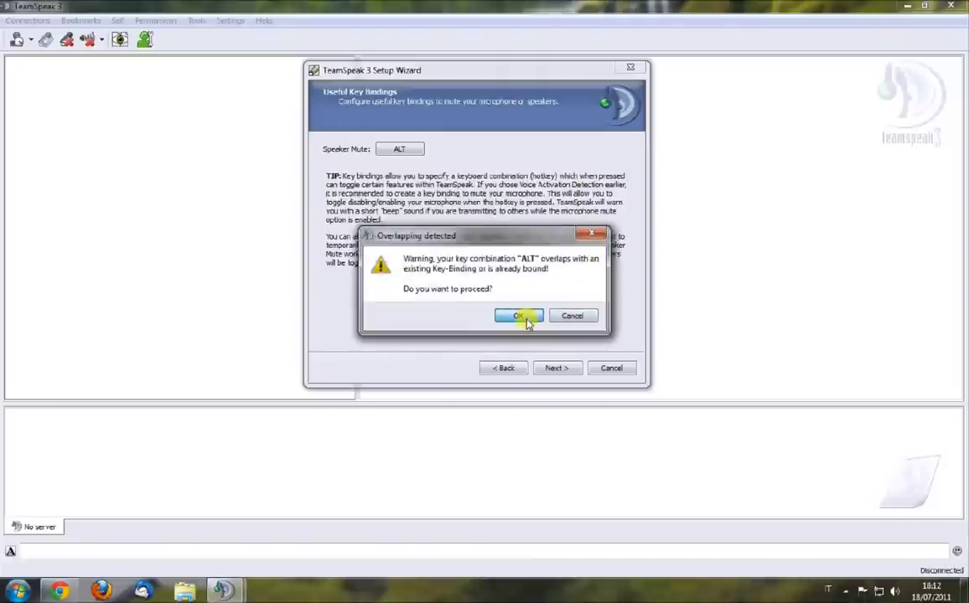
{"action": "left_click", "coordinate": [525, 319]}
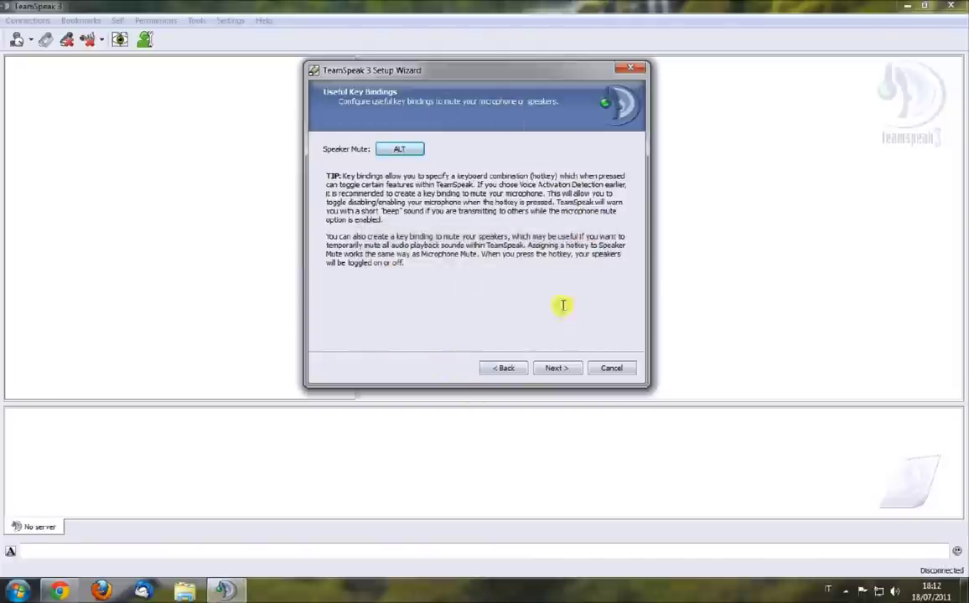
{"action": "left_click", "coordinate": [555, 369]}
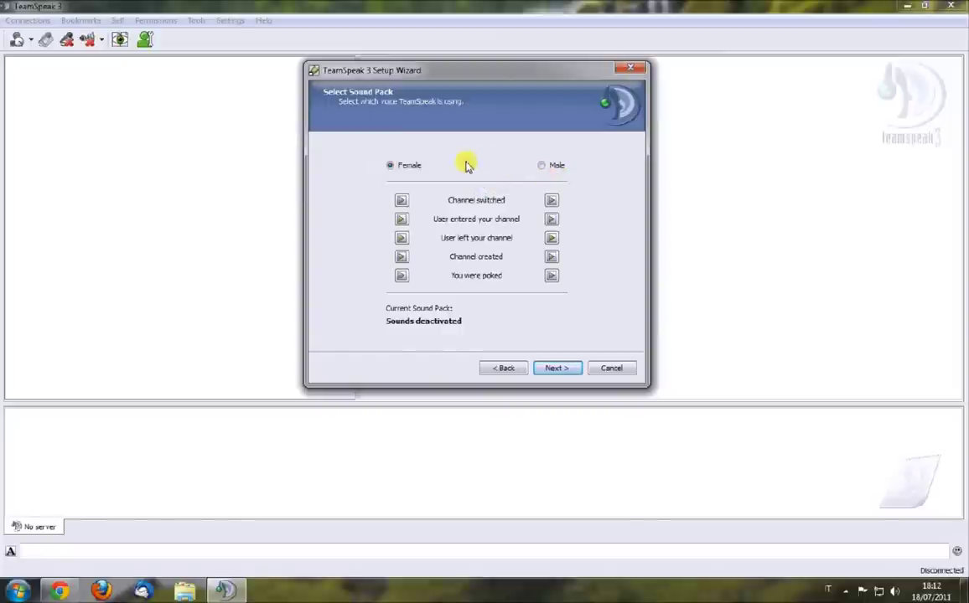
- Keep the Female sound pack, leave the Overlay and Volume Control plugins disabled and finish the Setup Wizard
{"action": "left_click", "coordinate": [557, 372]}
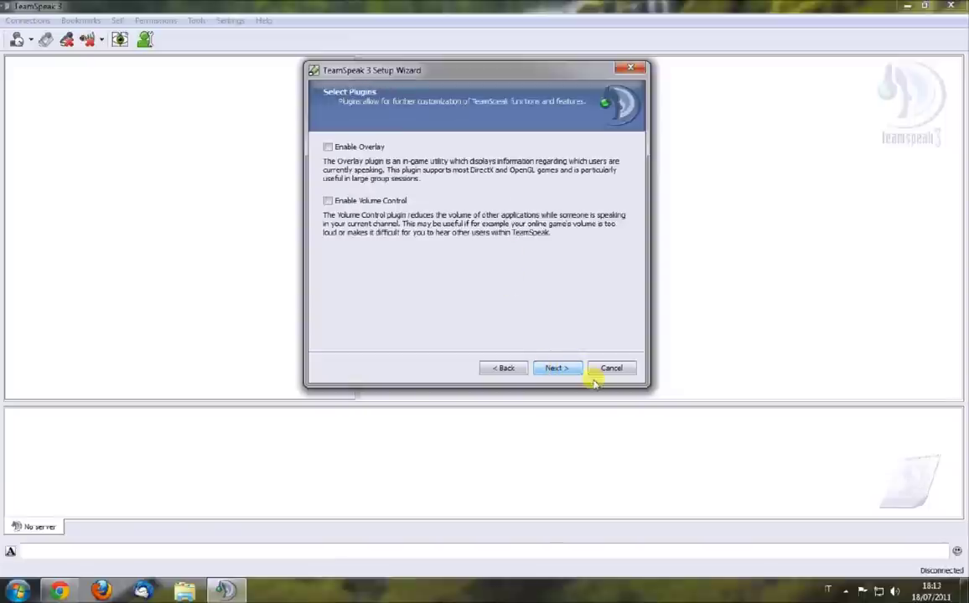
{"action": "left_click", "coordinate": [562, 370]}
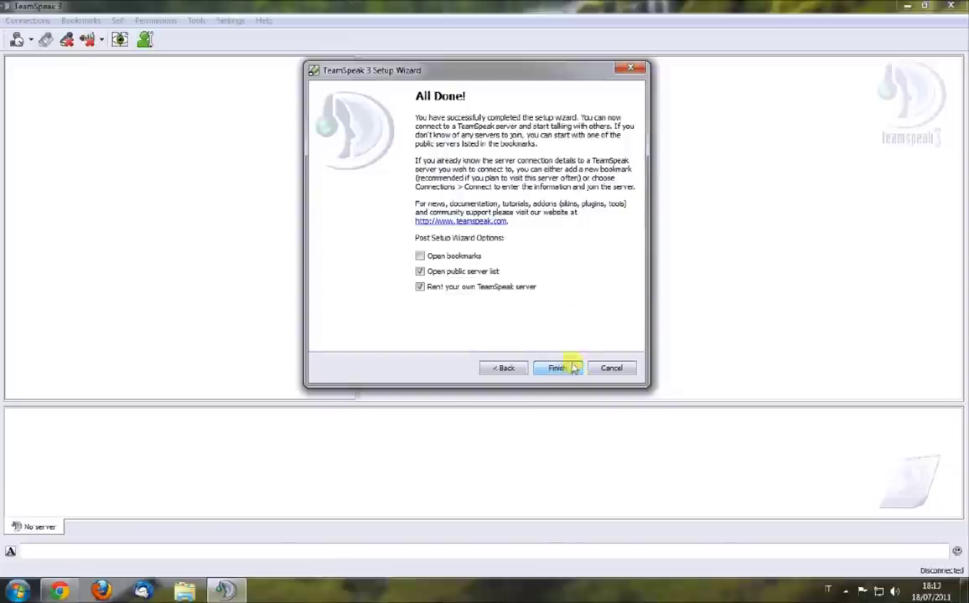
{"action": "left_click", "coordinate": [557, 368]}
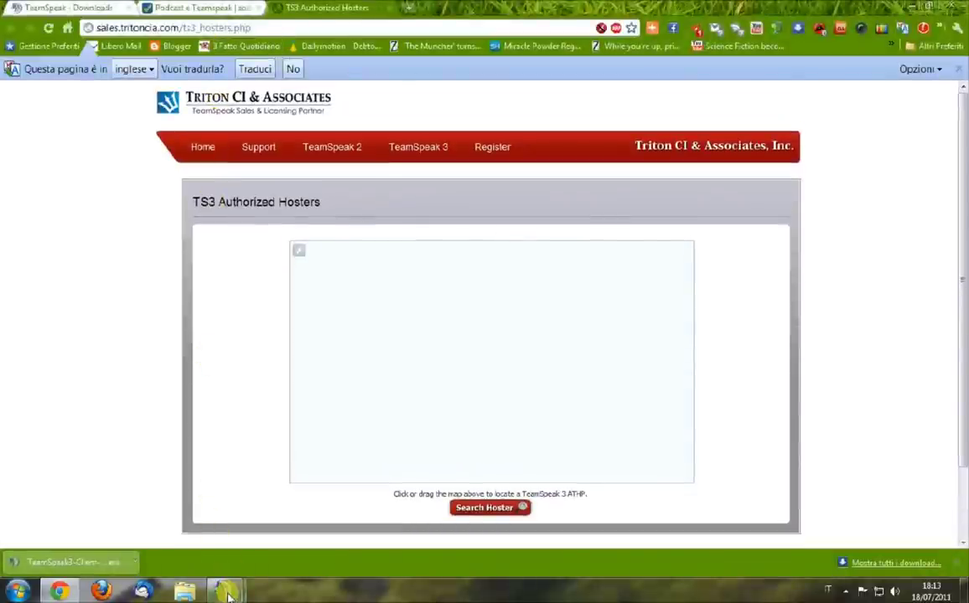
- Close the TS3 Authorized Hosters page in the browser and switch back to the TeamSpeak 3 window
{"action": "left_click", "coordinate": [376, 8]}
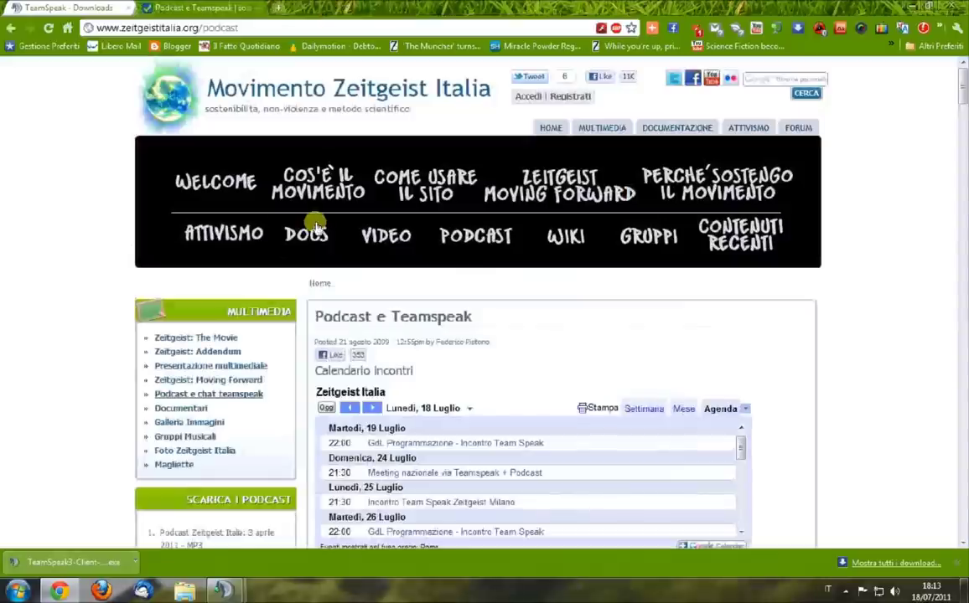
{"action": "mouse_move", "coordinate": [222, 591]}
{"action": "left_click", "coordinate": [176, 511]}
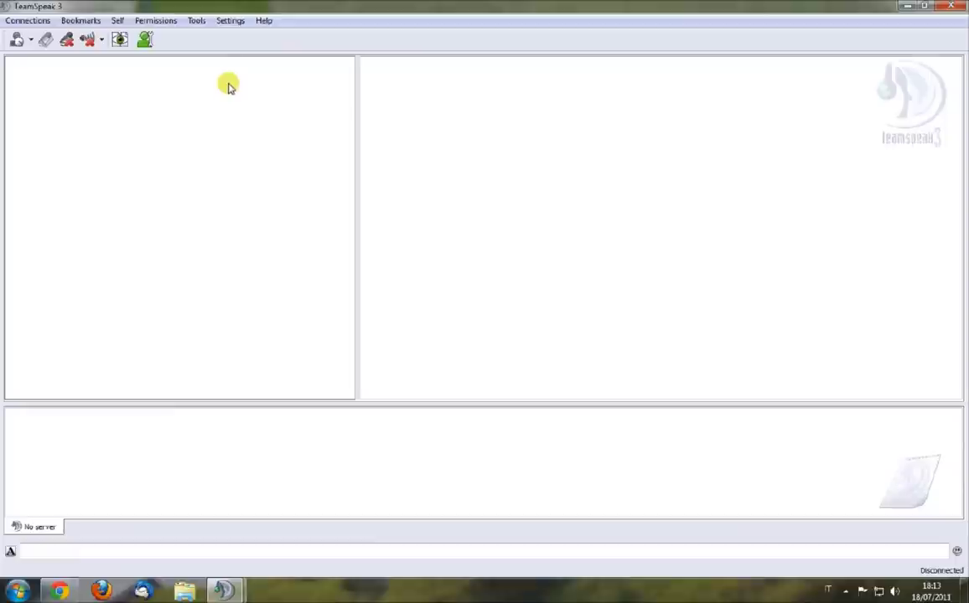
- Set the notification sound pack to Sounds deactivated in the TeamSpeak options and confirm the settings
{"action": "left_click", "coordinate": [229, 21]}
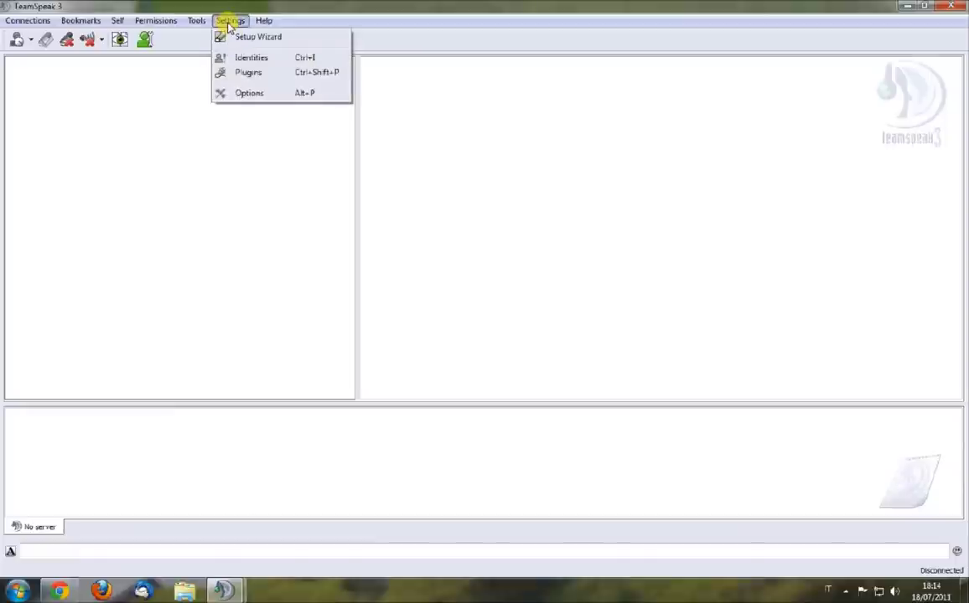
{"action": "left_click", "coordinate": [271, 98]}
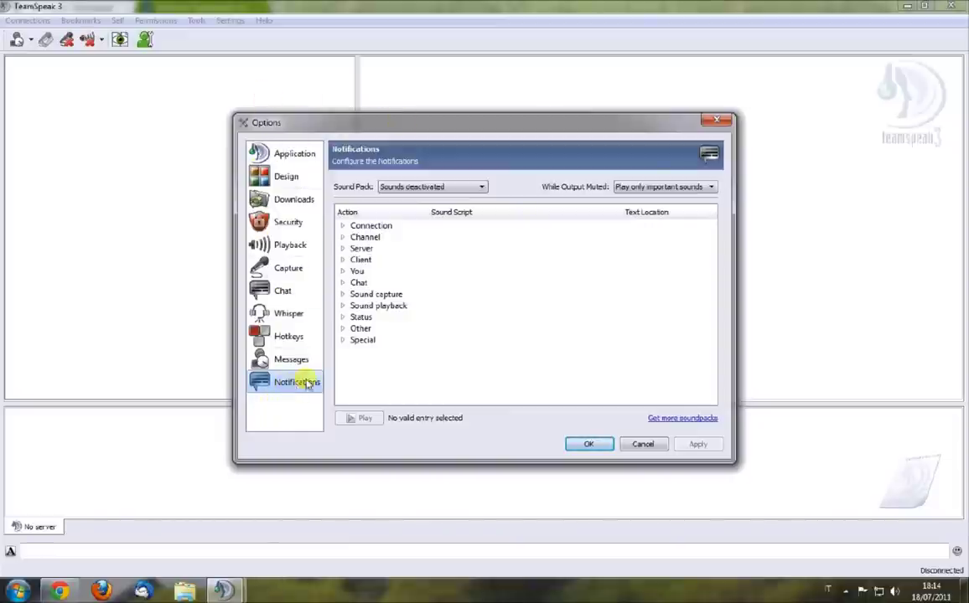
{"action": "left_click", "coordinate": [412, 187]}
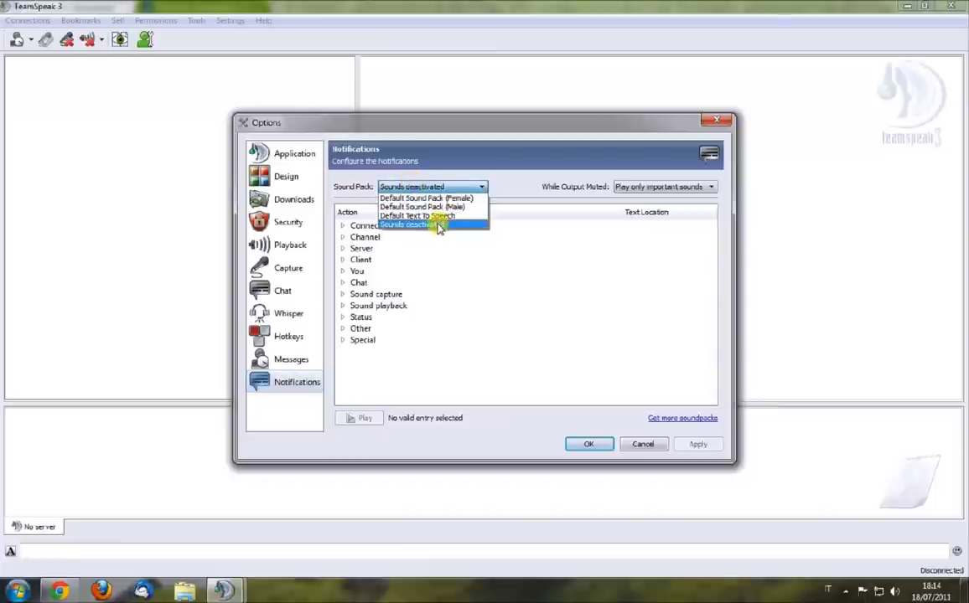
{"action": "left_click", "coordinate": [438, 226]}
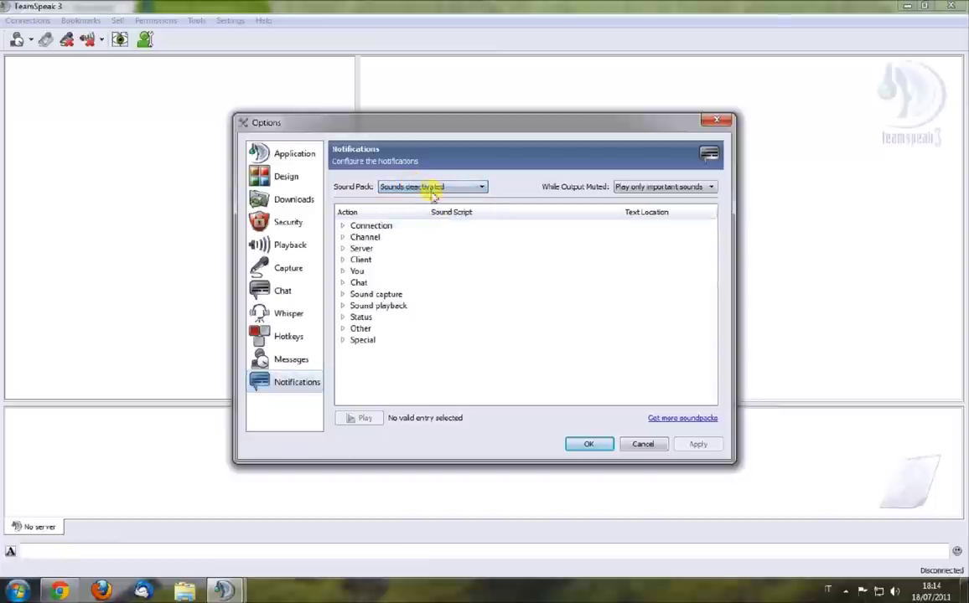
{"action": "left_click", "coordinate": [589, 445]}
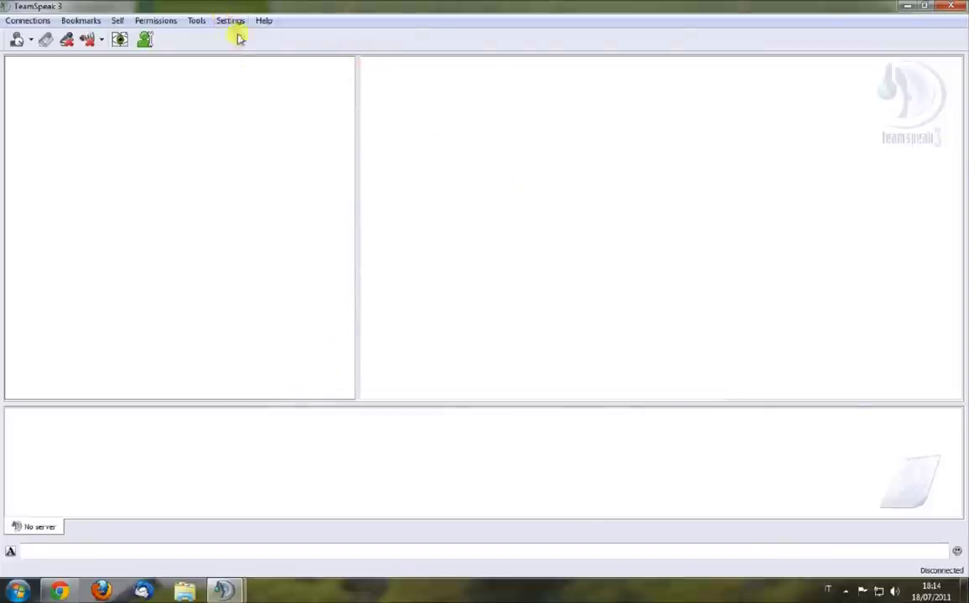
- Record the channel conversation to a Wave file on the Desktop under the suggested file name, and stop the recording
{"action": "left_click", "coordinate": [198, 20]}
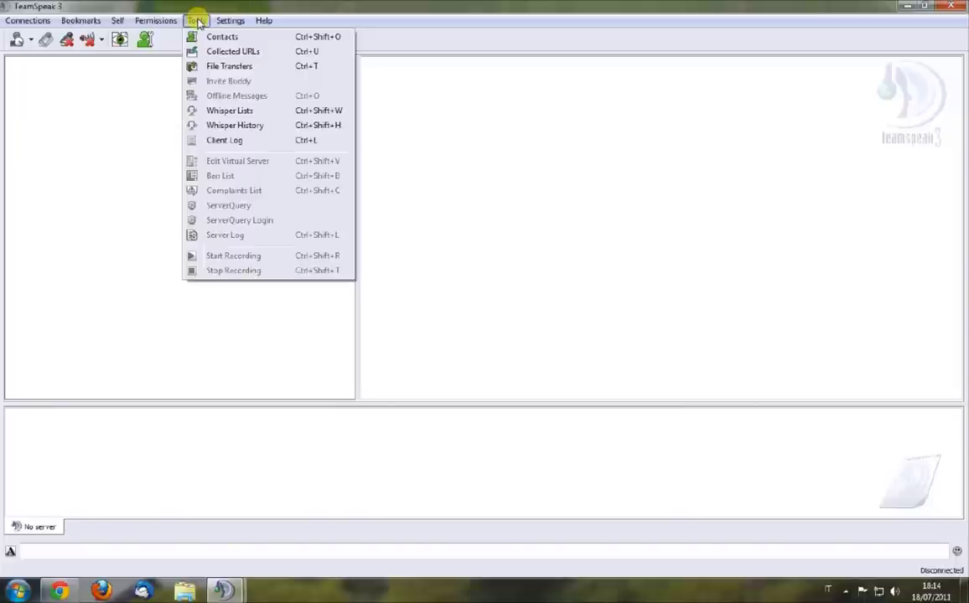
{"action": "left_click", "coordinate": [196, 20]}
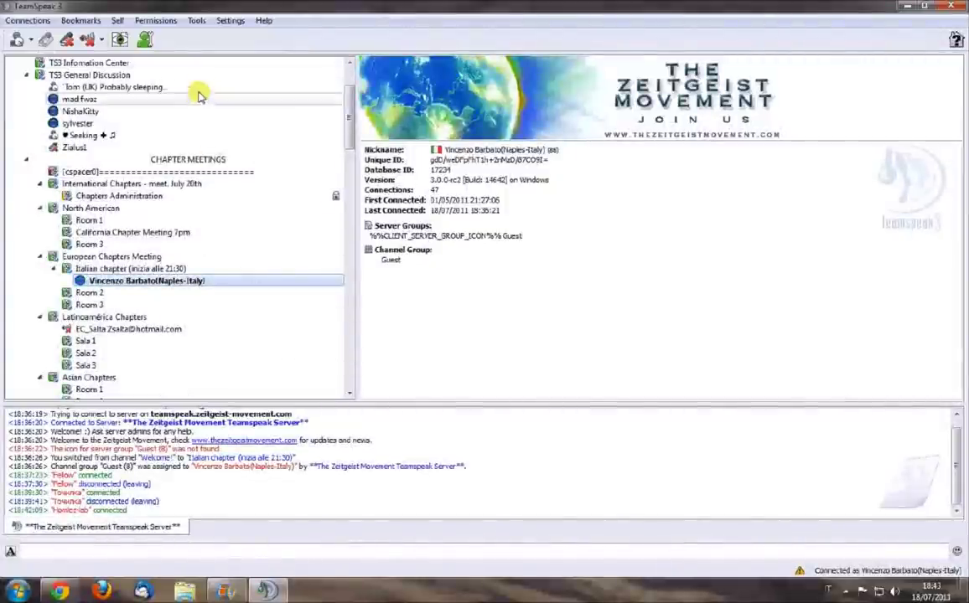
{"action": "left_click", "coordinate": [197, 21]}
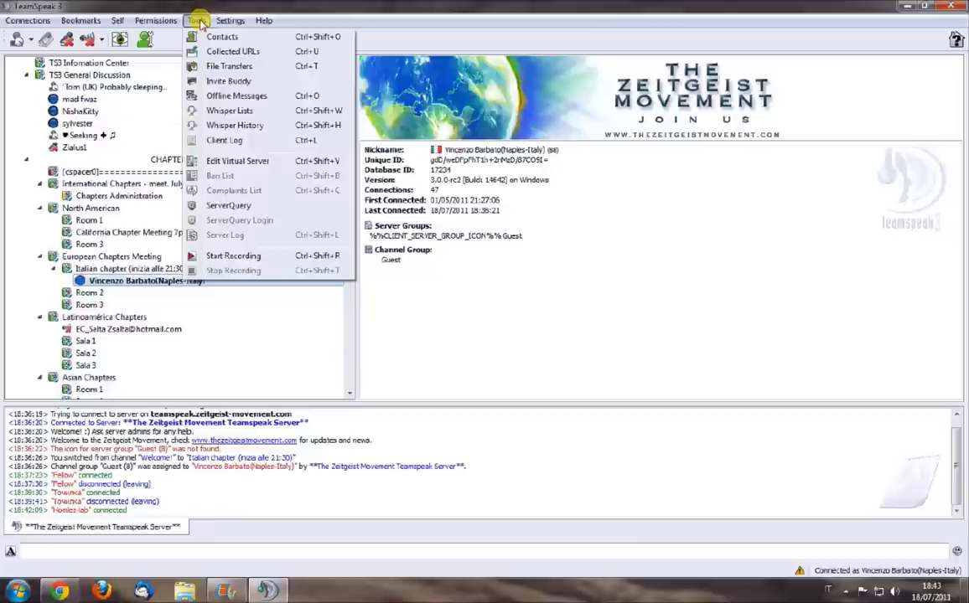
{"action": "left_click", "coordinate": [241, 258]}
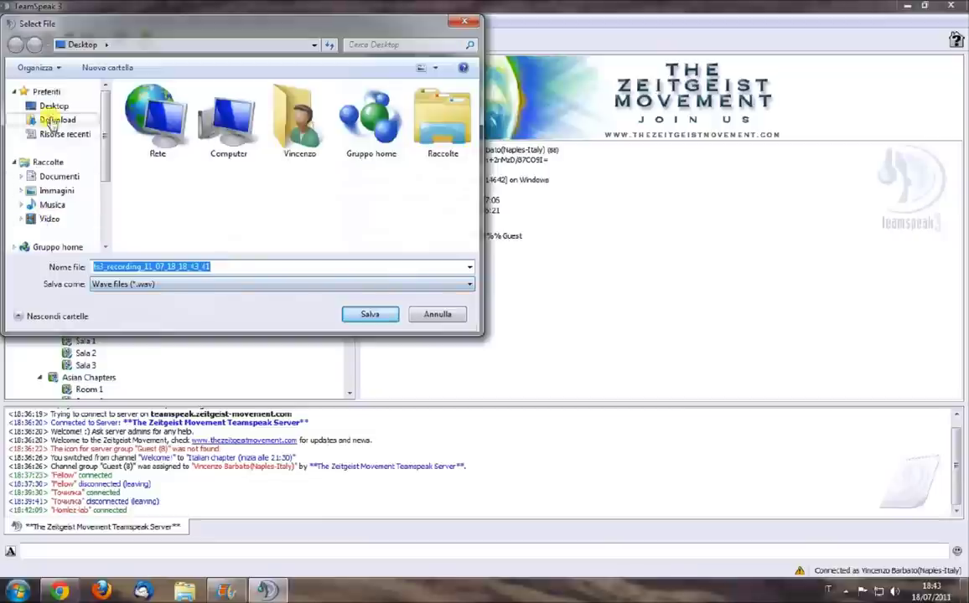
{"action": "left_click", "coordinate": [52, 106]}
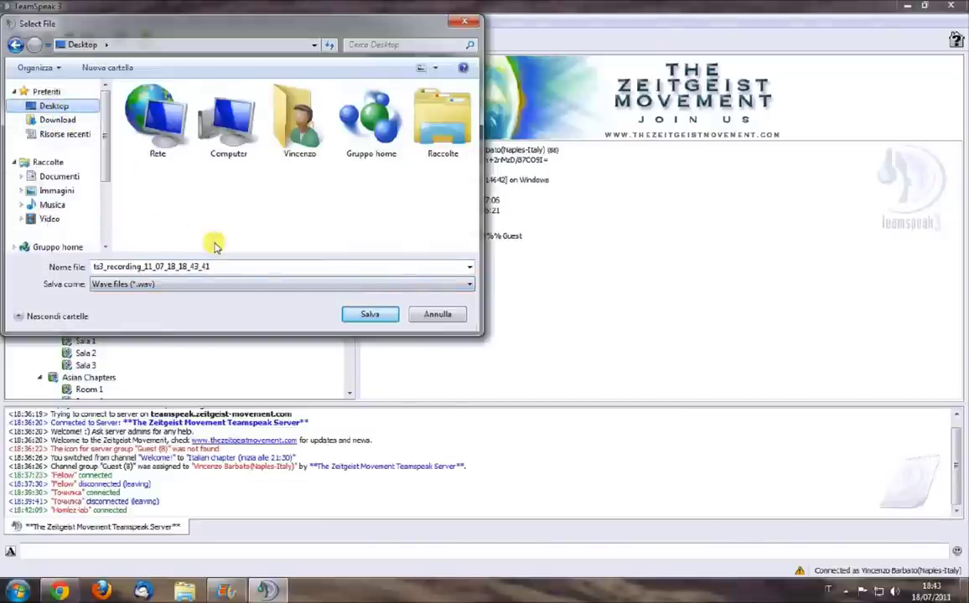
{"action": "left_click", "coordinate": [184, 284]}
{"action": "left_click", "coordinate": [186, 287]}
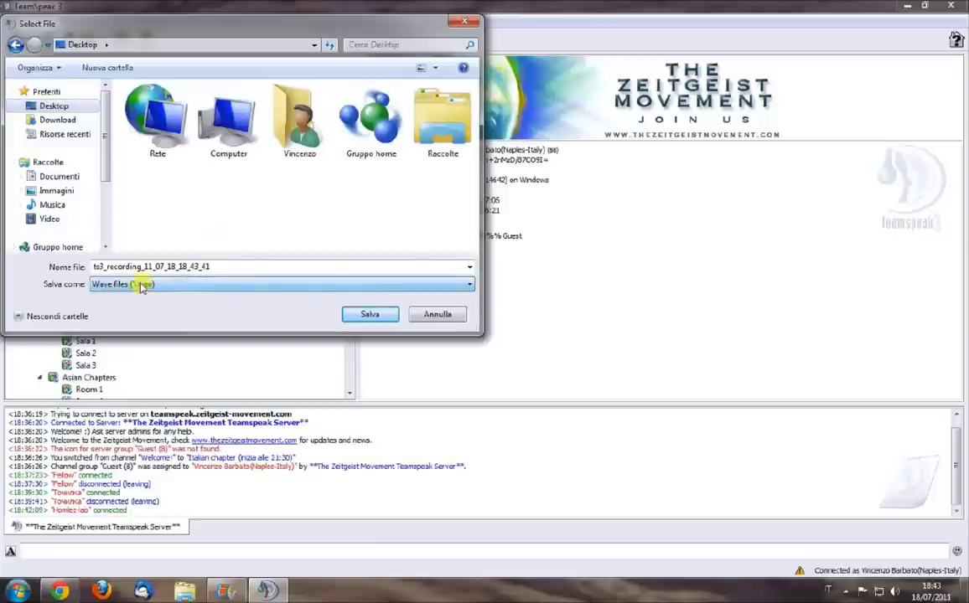
{"action": "left_click", "coordinate": [371, 316]}
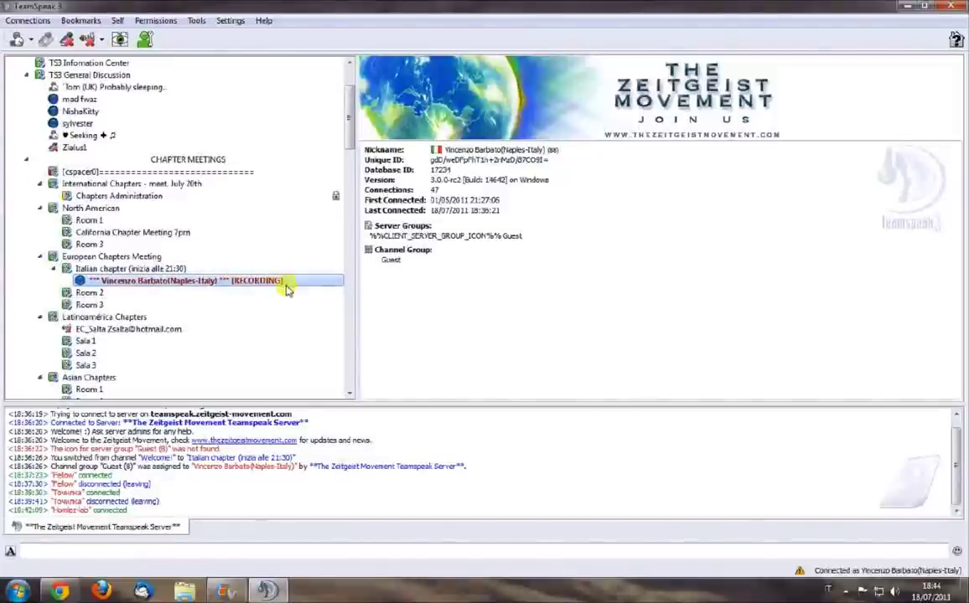
{"action": "left_click", "coordinate": [197, 20]}
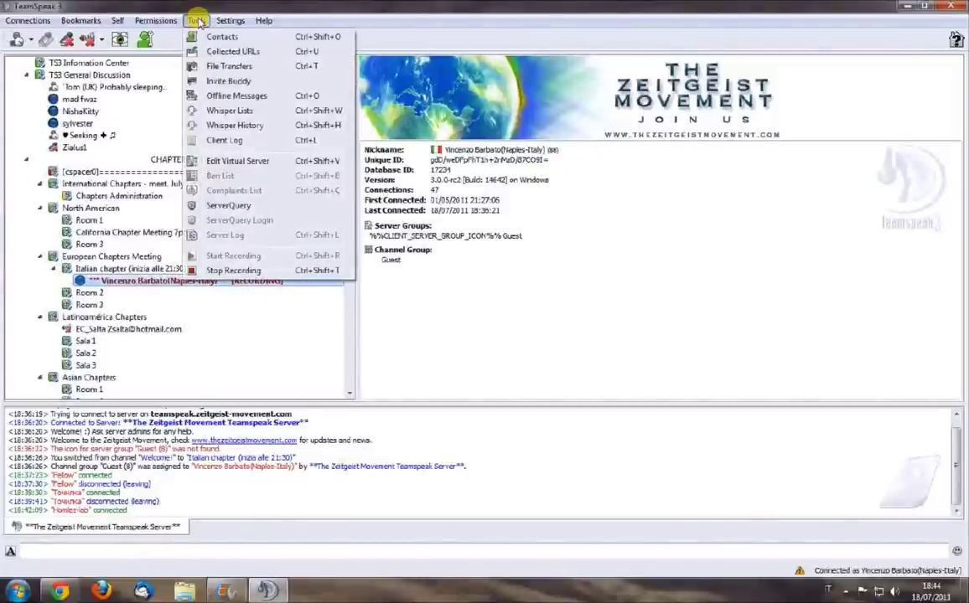
{"action": "left_click", "coordinate": [239, 271]}
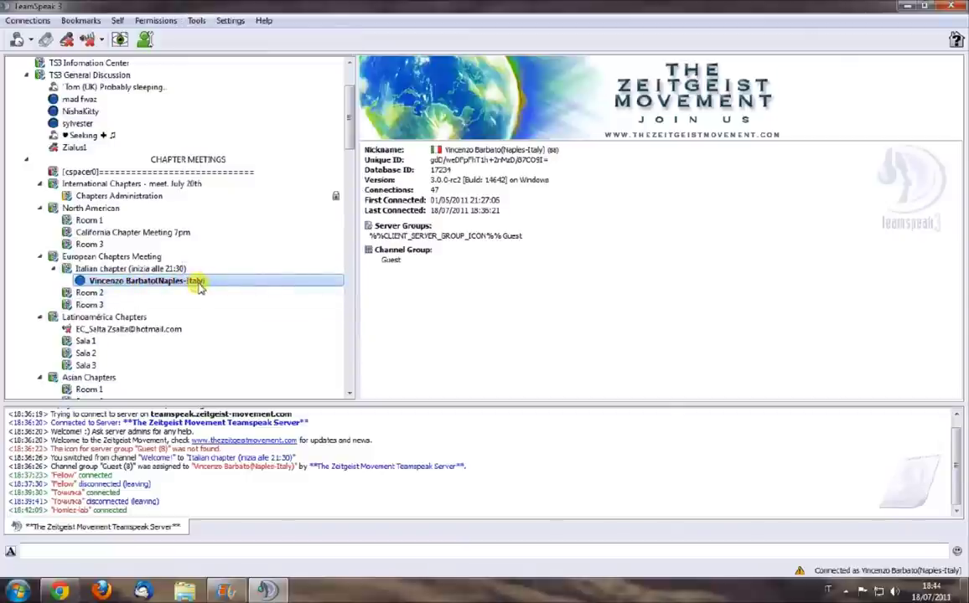
- Connect to the server teamspeak.zeitgeist-movement.com with the filled-in nickname and server password, and dismiss the host message
{"action": "left_click", "coordinate": [23, 23]}
{"action": "left_click", "coordinate": [37, 37]}
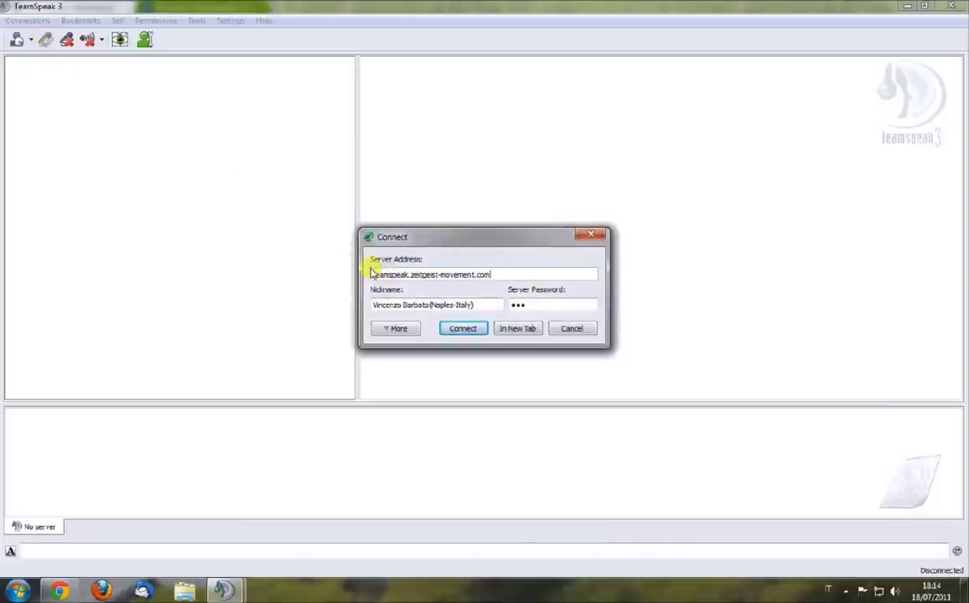
{"action": "left_click_drag", "start_coordinate": [374, 274], "coordinate": [495, 277]}
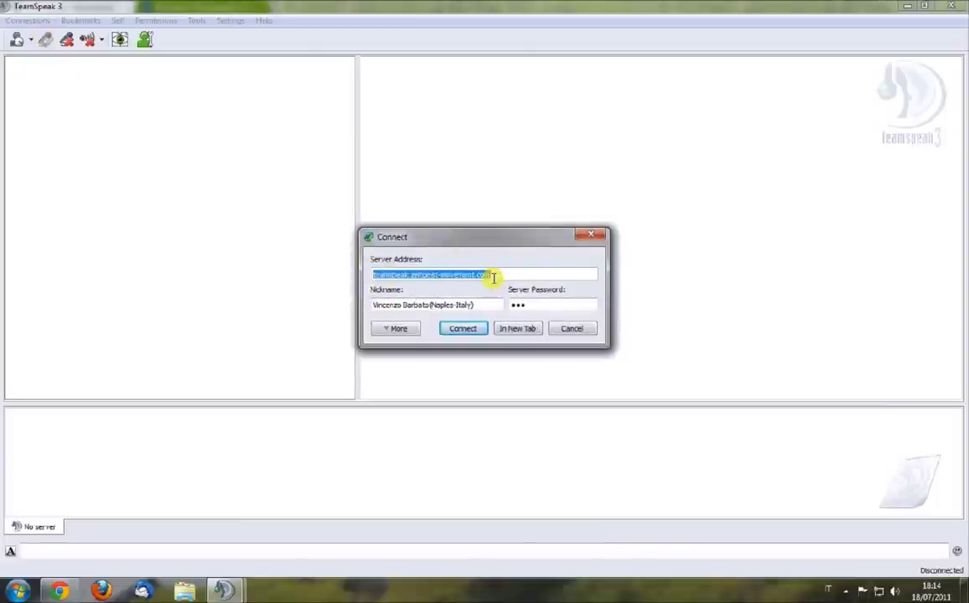
{"action": "left_click", "coordinate": [377, 274]}
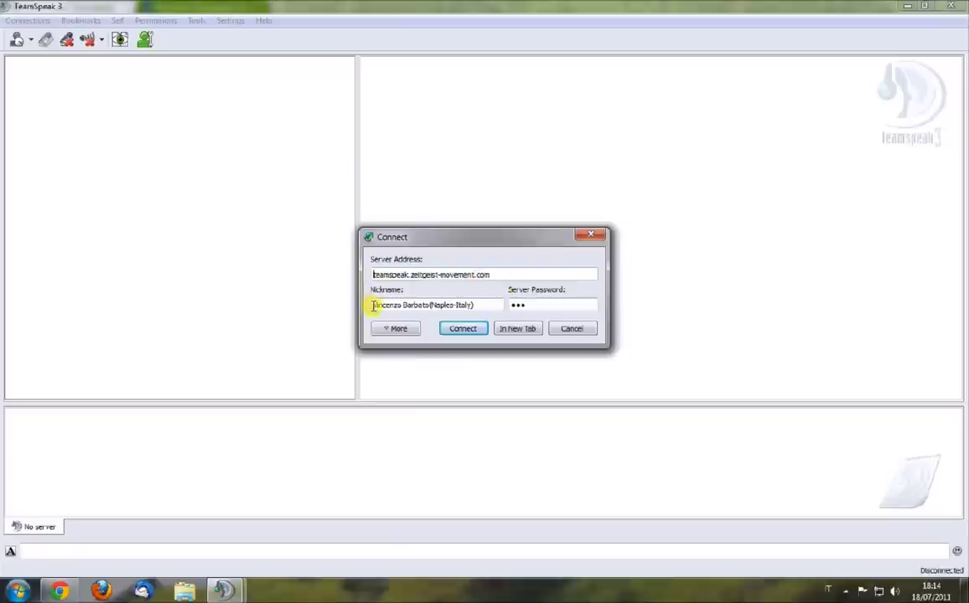
{"action": "left_click_drag", "start_coordinate": [375, 305], "coordinate": [523, 297]}
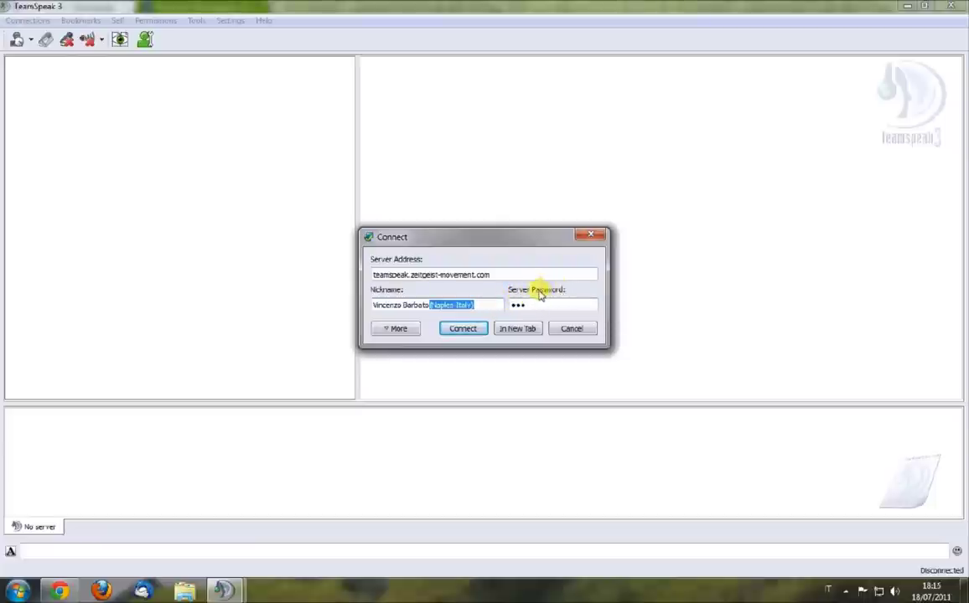
{"action": "left_click", "coordinate": [463, 330]}
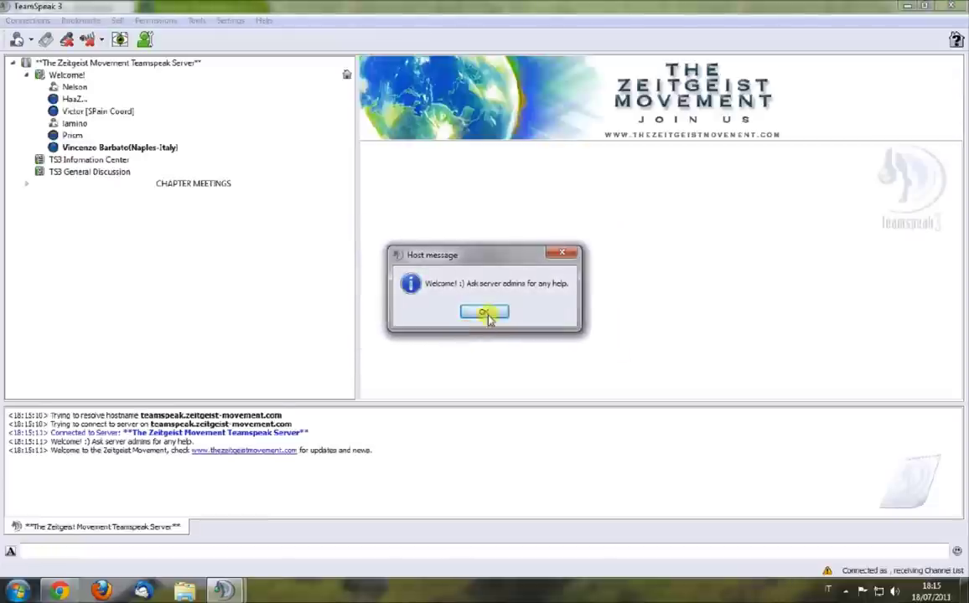
{"action": "left_click", "coordinate": [491, 313]}
- Look through the server's channel tree, examining the general channels, the regional chapter meeting rooms and the start of the team meetings
{"action": "left_click", "coordinate": [137, 150]}
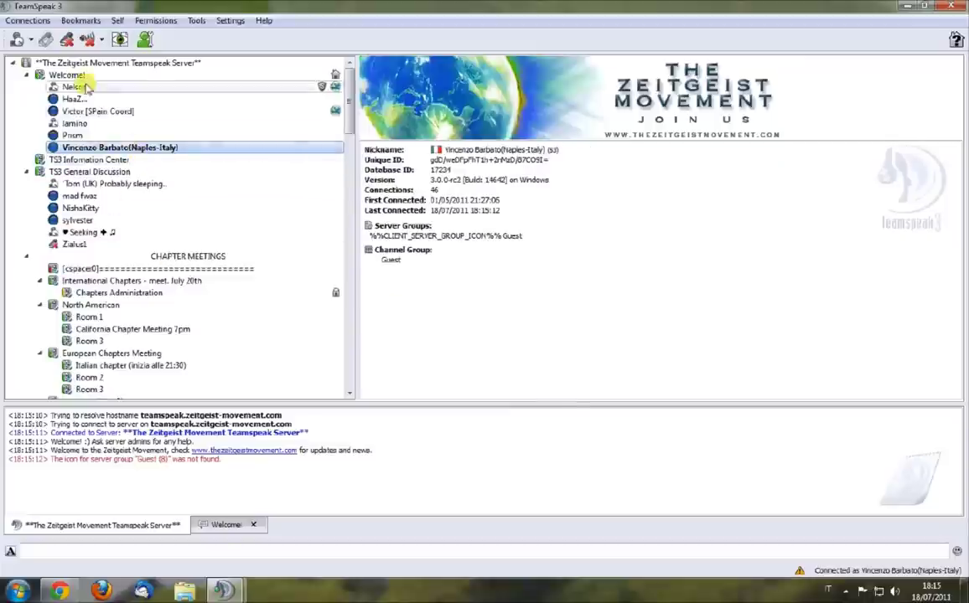
{"action": "scroll", "coordinate": [90, 76], "scroll_direction": "down", "scroll_amount": 1}
{"action": "scroll", "coordinate": [67, 84], "scroll_direction": "down", "scroll_amount": 5}
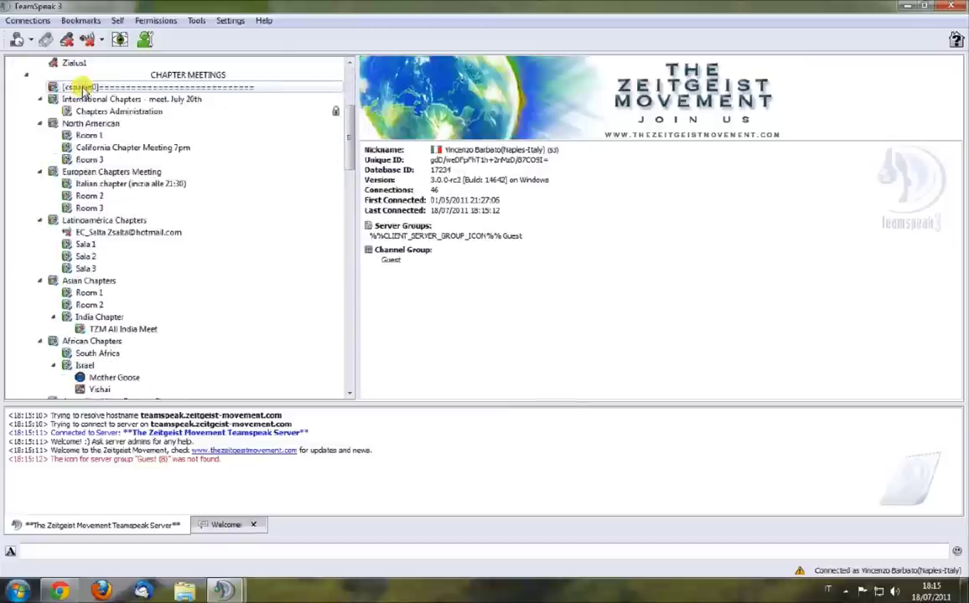
{"action": "scroll", "coordinate": [89, 184], "scroll_direction": "up", "scroll_amount": 4}
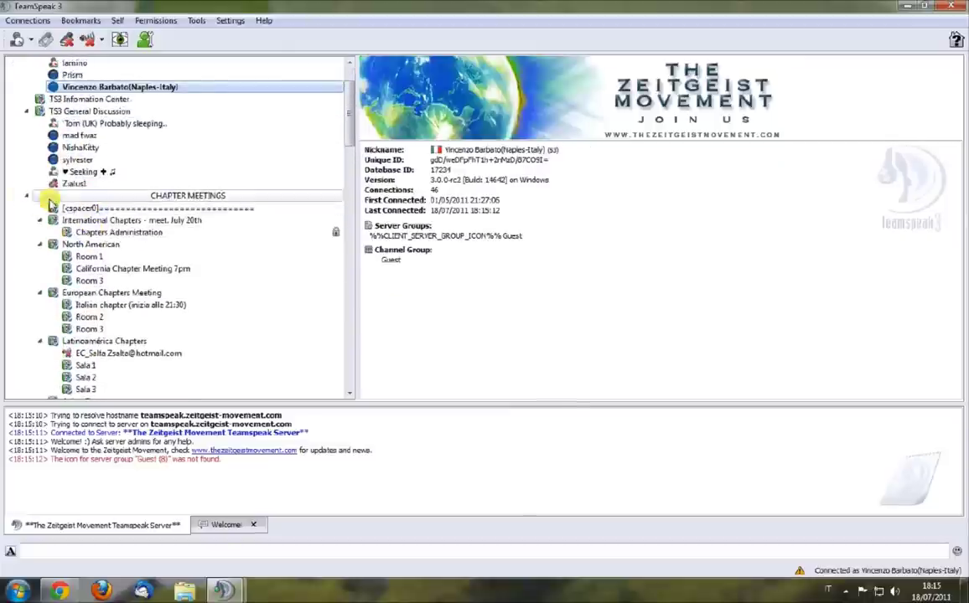
{"action": "scroll", "coordinate": [45, 219], "scroll_direction": "down", "scroll_amount": 2}
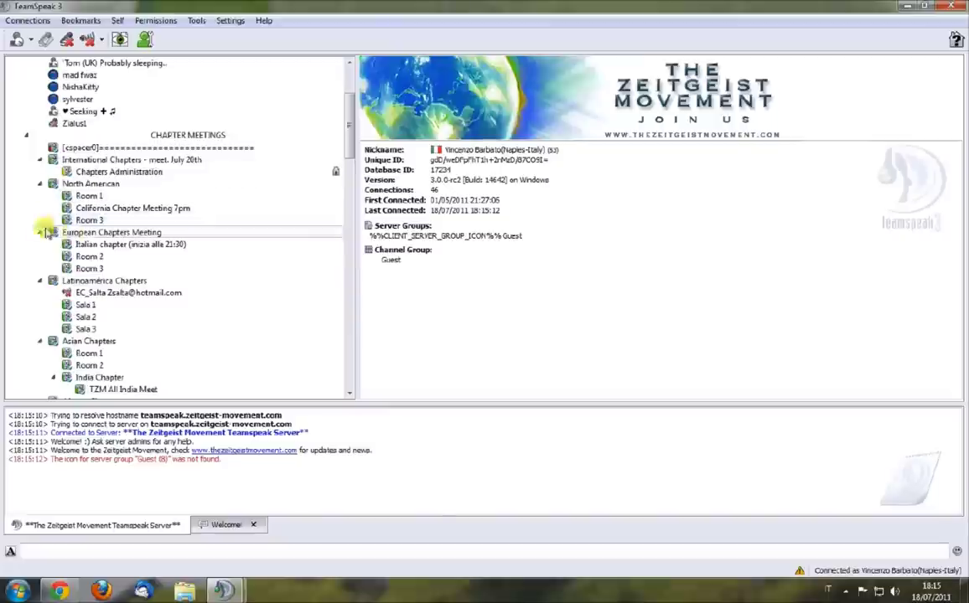
{"action": "scroll", "coordinate": [122, 211], "scroll_direction": "down", "scroll_amount": 1}
{"action": "scroll", "coordinate": [122, 211], "scroll_direction": "down", "scroll_amount": 3}
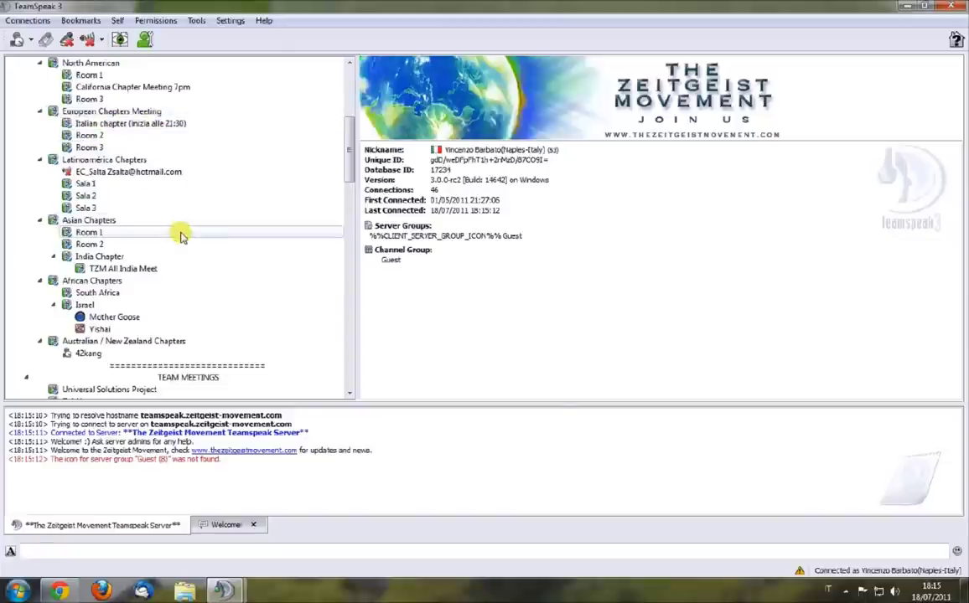
{"action": "scroll", "coordinate": [180, 231], "scroll_direction": "down", "scroll_amount": 4}
{"action": "scroll", "coordinate": [163, 228], "scroll_direction": "up", "scroll_amount": 2}
{"action": "scroll", "coordinate": [168, 232], "scroll_direction": "up", "scroll_amount": 8}
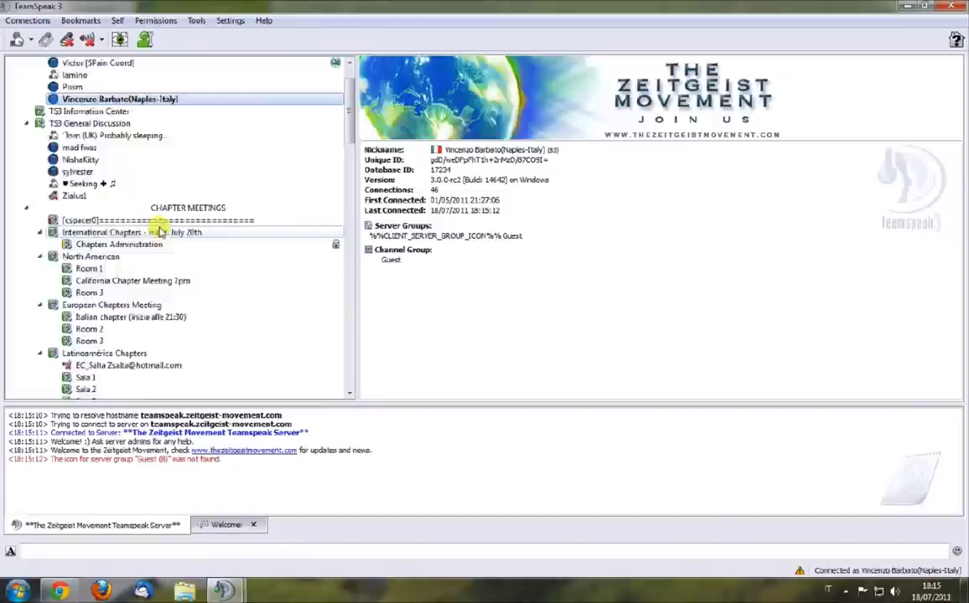
{"action": "scroll", "coordinate": [139, 278], "scroll_direction": "down", "scroll_amount": 2}
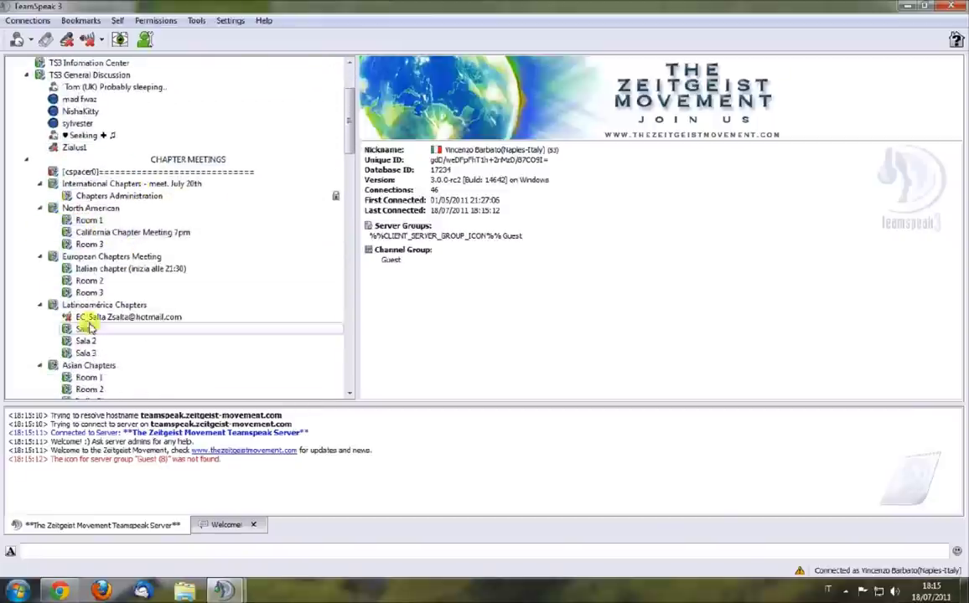
- Join the Italian chapter (inizia alle 21:30) channel under European Chapters Meeting
{"action": "left_click", "coordinate": [126, 269]}
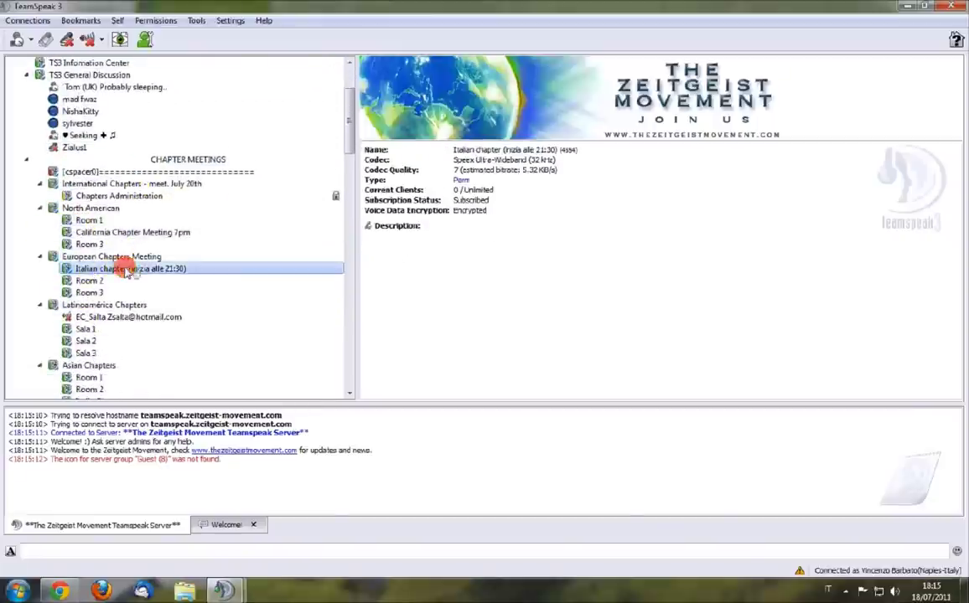
{"action": "double_click", "coordinate": [126, 269]}
{"action": "scroll", "coordinate": [101, 245], "scroll_direction": "down", "scroll_amount": 1}
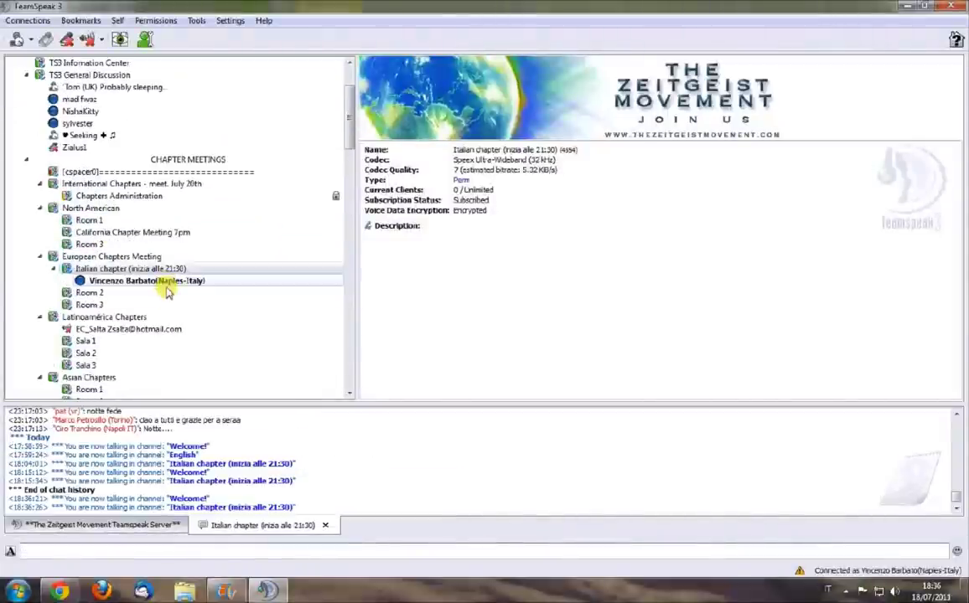
- View your own client details inside the Italian chapter channel and the Zeitgeist Movement server's message log
{"action": "left_click", "coordinate": [235, 550]}
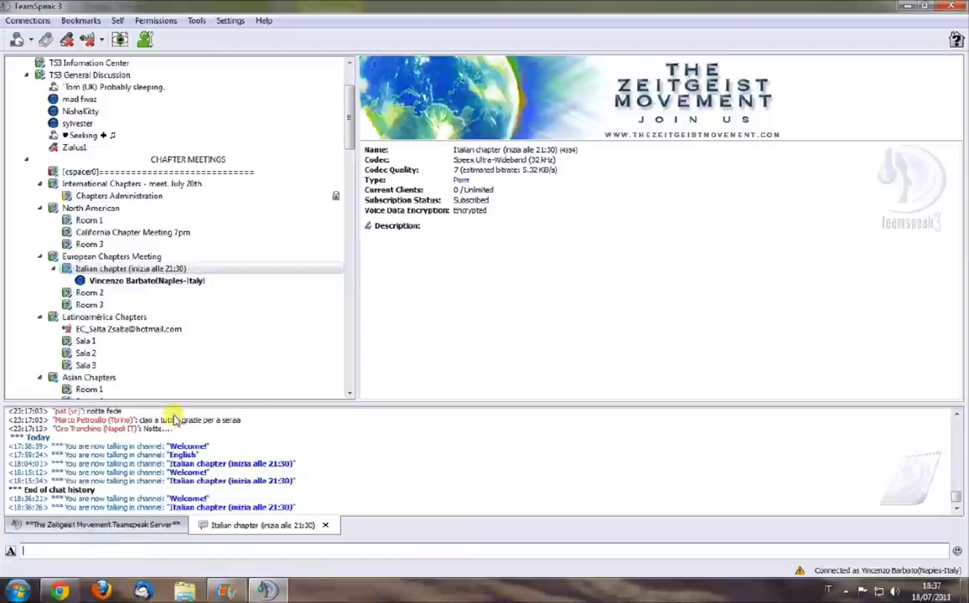
{"action": "left_click", "coordinate": [127, 269]}
{"action": "left_click", "coordinate": [163, 283]}
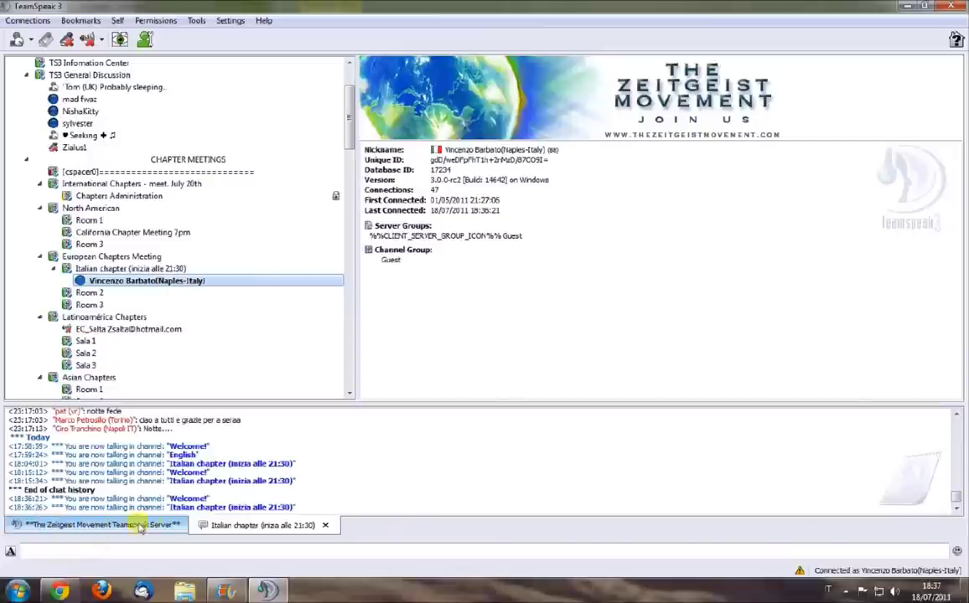
{"action": "left_click", "coordinate": [107, 526]}
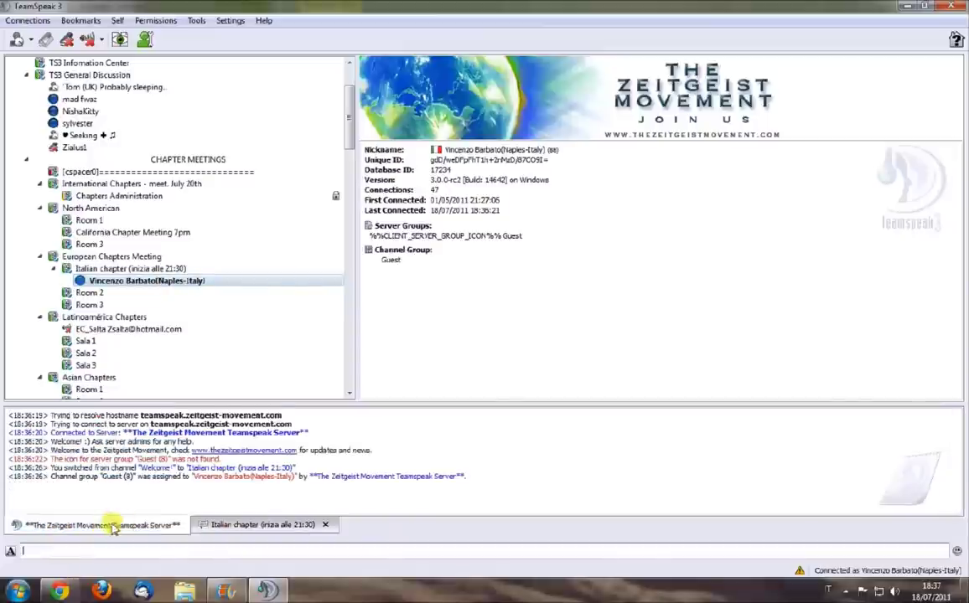
- Send the message "ciao" in the Italian chapter channel's chat
{"action": "left_click", "coordinate": [243, 526]}
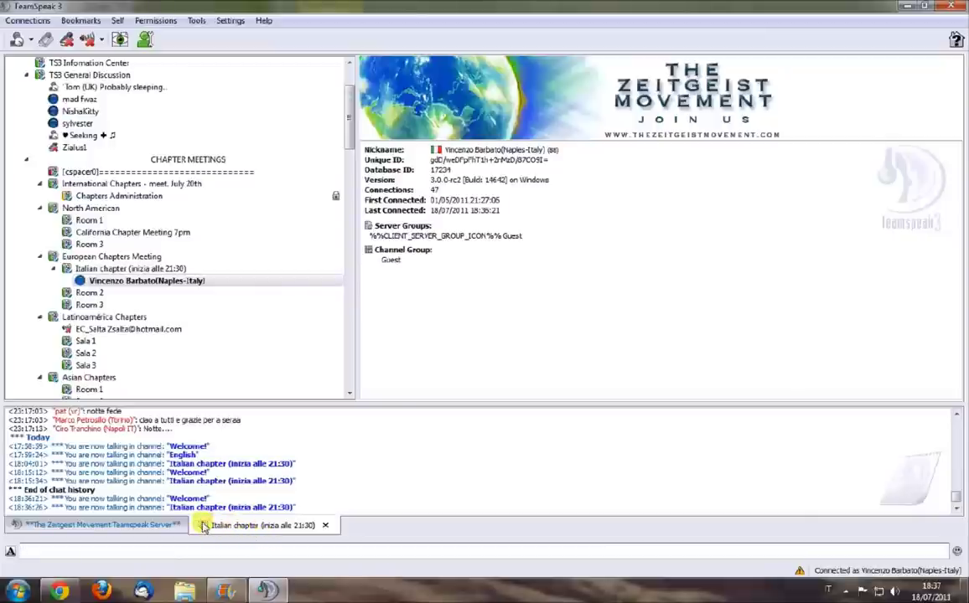
{"action": "left_click", "coordinate": [84, 551]}
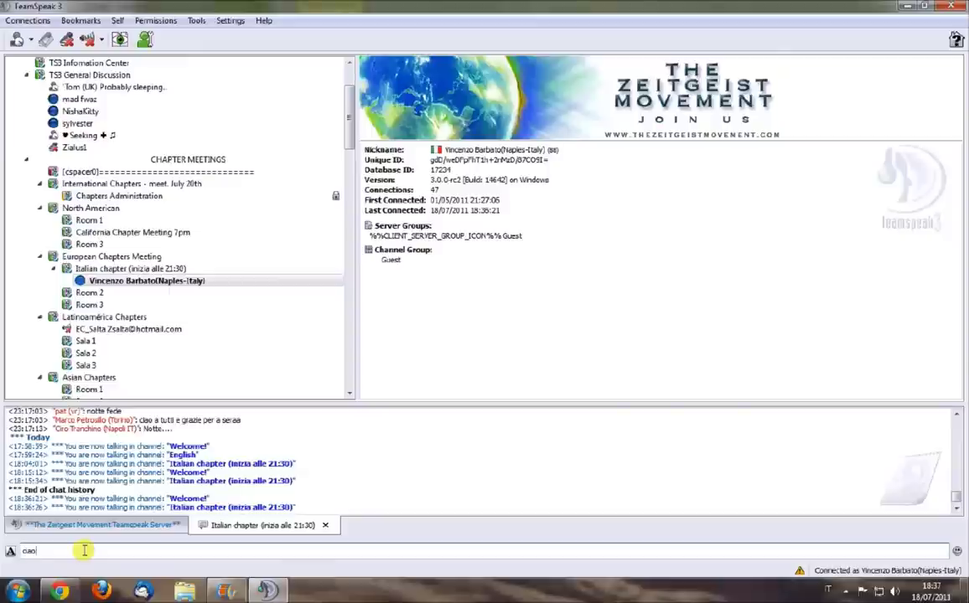
{"action": "key", "text": "Return"}
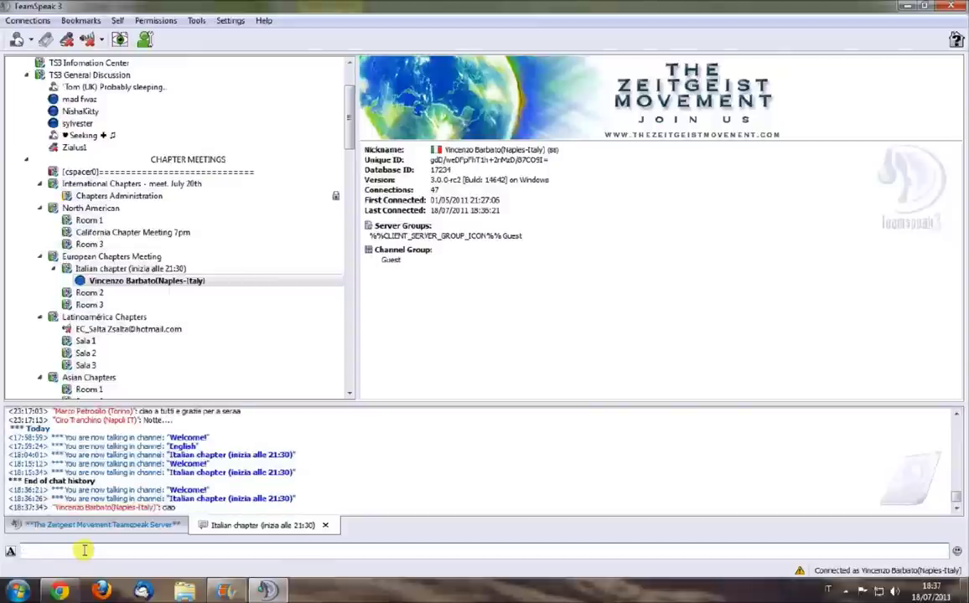
{"action": "double_click", "coordinate": [171, 508]}
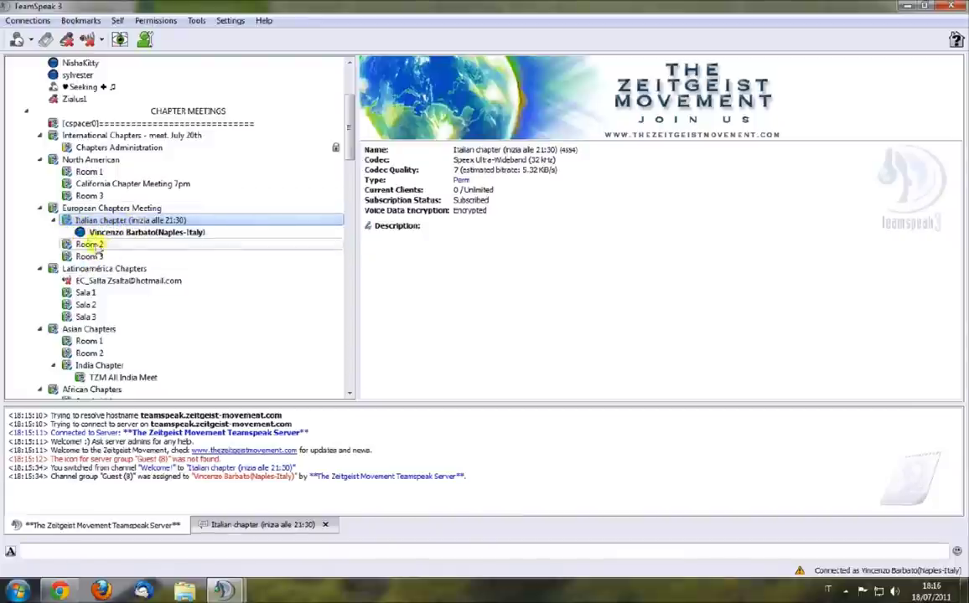
- Examine the channel tree from the chapter meetings through the team meetings down to the language channels
{"action": "scroll", "coordinate": [209, 241], "scroll_direction": "down", "scroll_amount": 1}
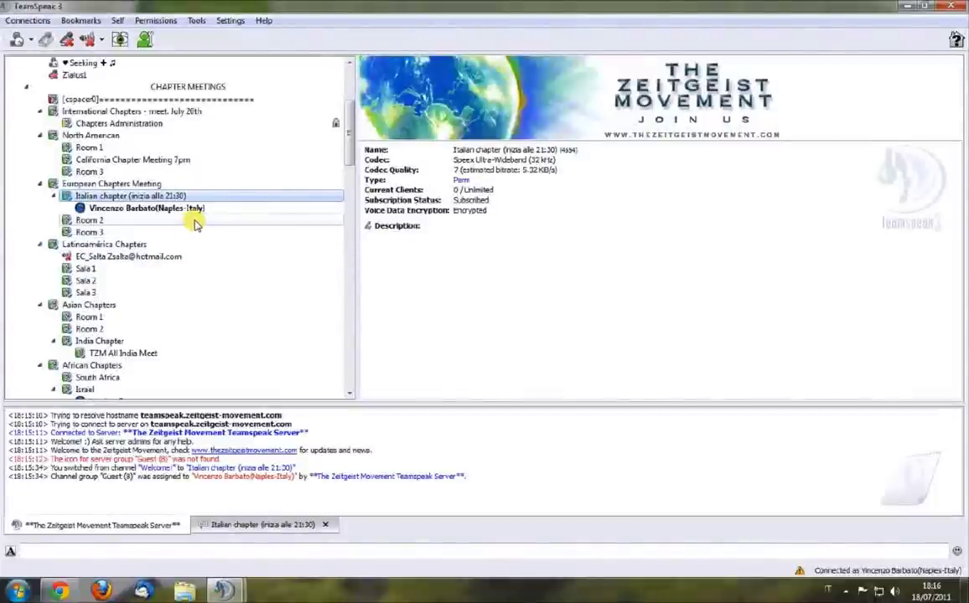
{"action": "scroll", "coordinate": [193, 222], "scroll_direction": "up", "scroll_amount": 4}
{"action": "scroll", "coordinate": [195, 228], "scroll_direction": "down", "scroll_amount": 3}
{"action": "scroll", "coordinate": [199, 251], "scroll_direction": "down", "scroll_amount": 1}
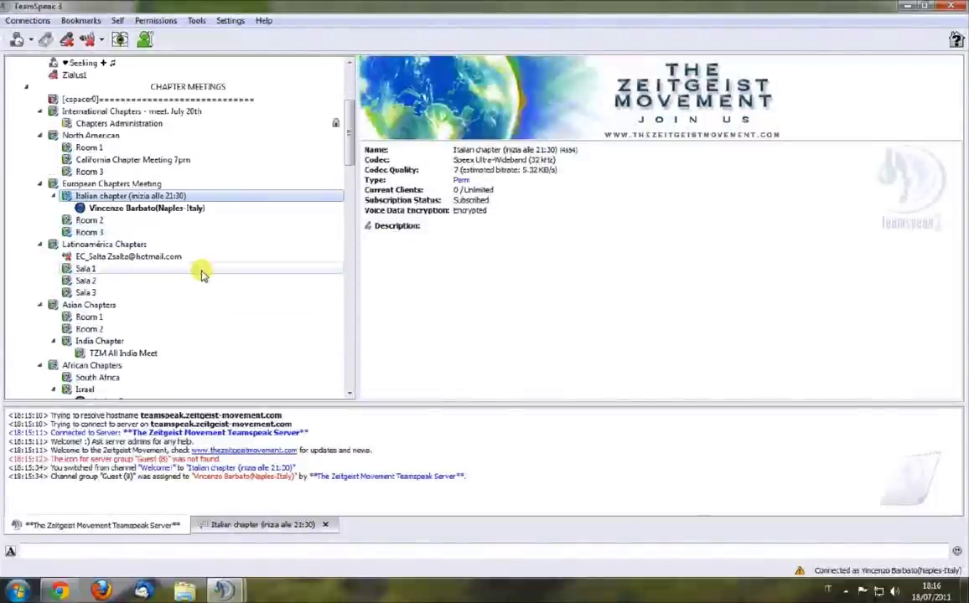
{"action": "scroll", "coordinate": [199, 216], "scroll_direction": "up", "scroll_amount": 4}
{"action": "scroll", "coordinate": [200, 275], "scroll_direction": "down", "scroll_amount": 12}
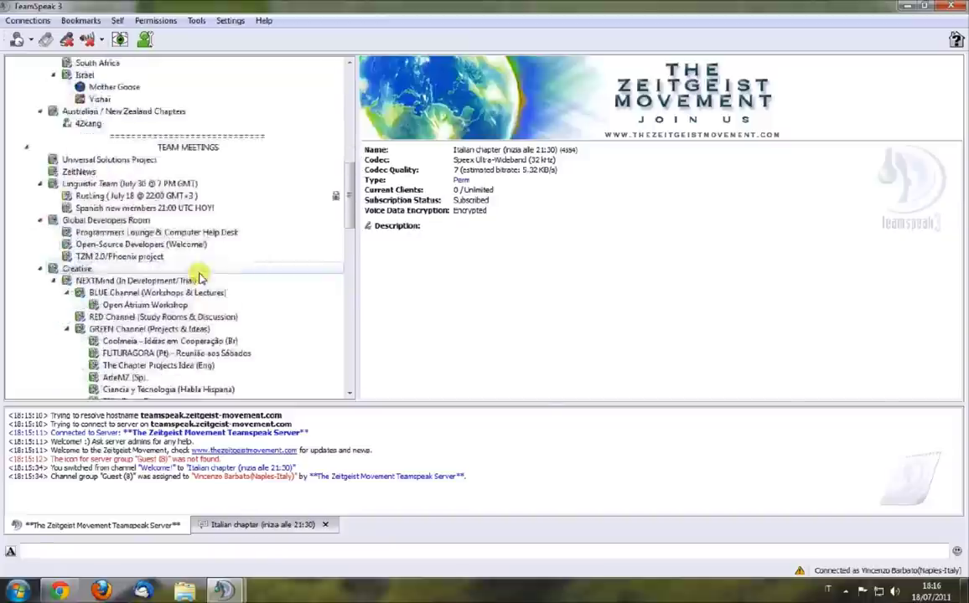
{"action": "scroll", "coordinate": [199, 277], "scroll_direction": "down", "scroll_amount": 3}
{"action": "scroll", "coordinate": [199, 276], "scroll_direction": "down", "scroll_amount": 13}
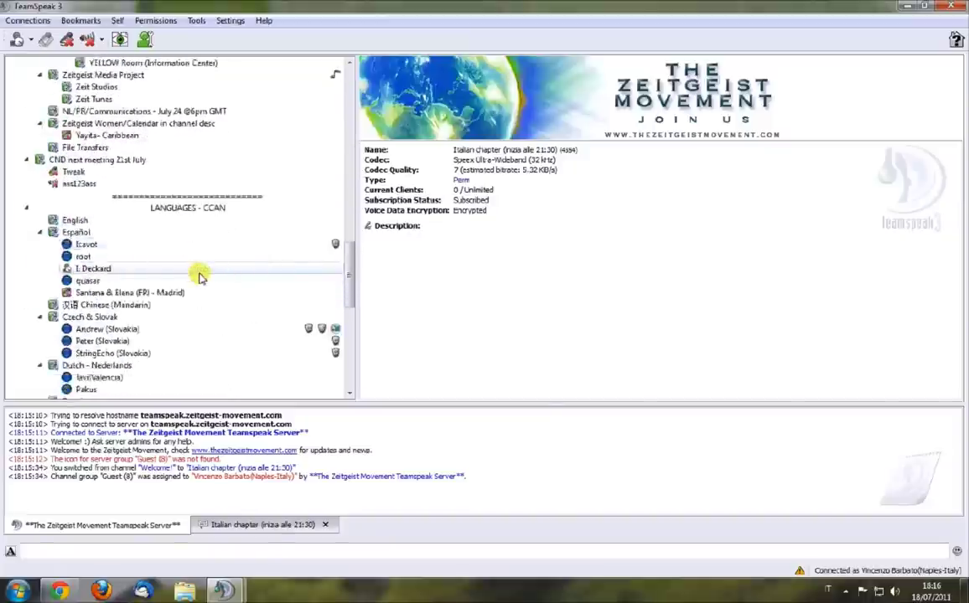
- Collapse the user lists of the Italian chapter and TS3 General Discussion channels in the tree
{"action": "scroll", "coordinate": [199, 277], "scroll_direction": "up", "scroll_amount": 5}
{"action": "scroll", "coordinate": [199, 276], "scroll_direction": "up", "scroll_amount": 15}
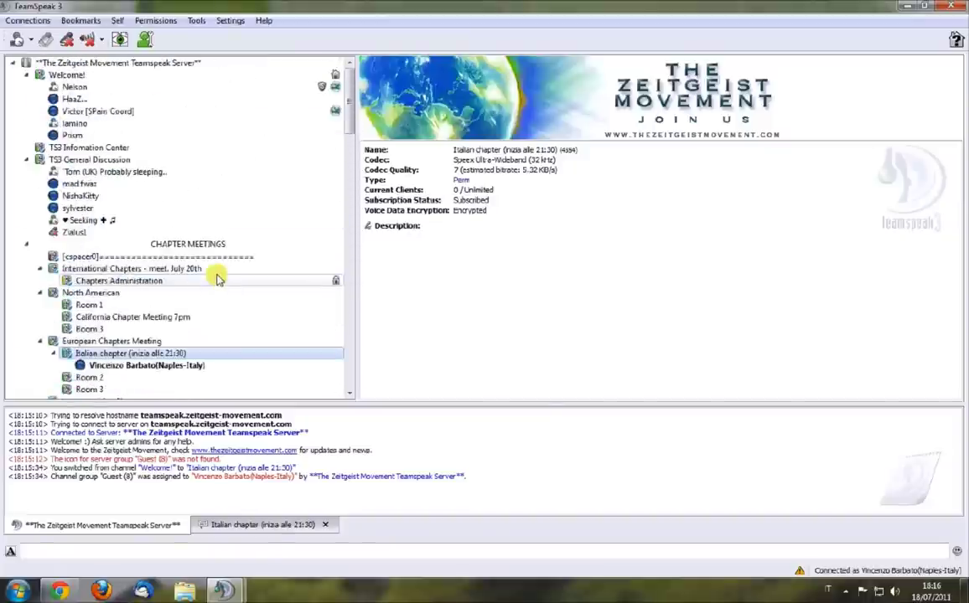
{"action": "left_click", "coordinate": [53, 353]}
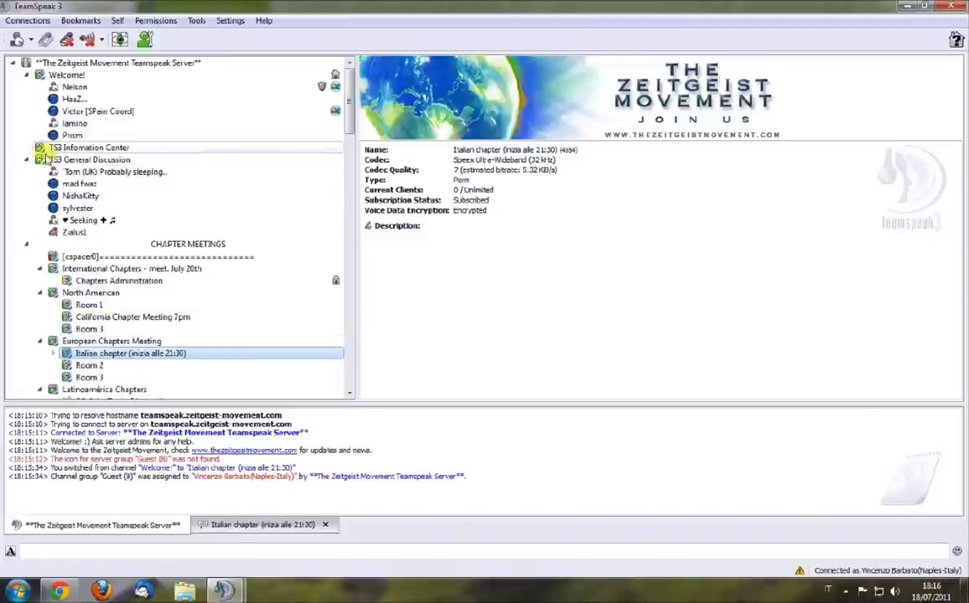
{"action": "left_click", "coordinate": [26, 160]}
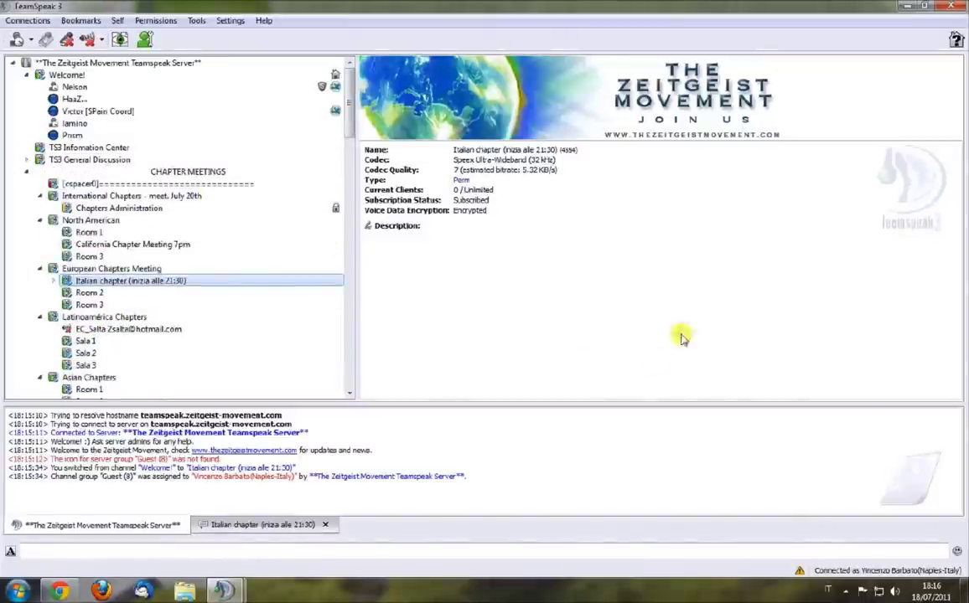